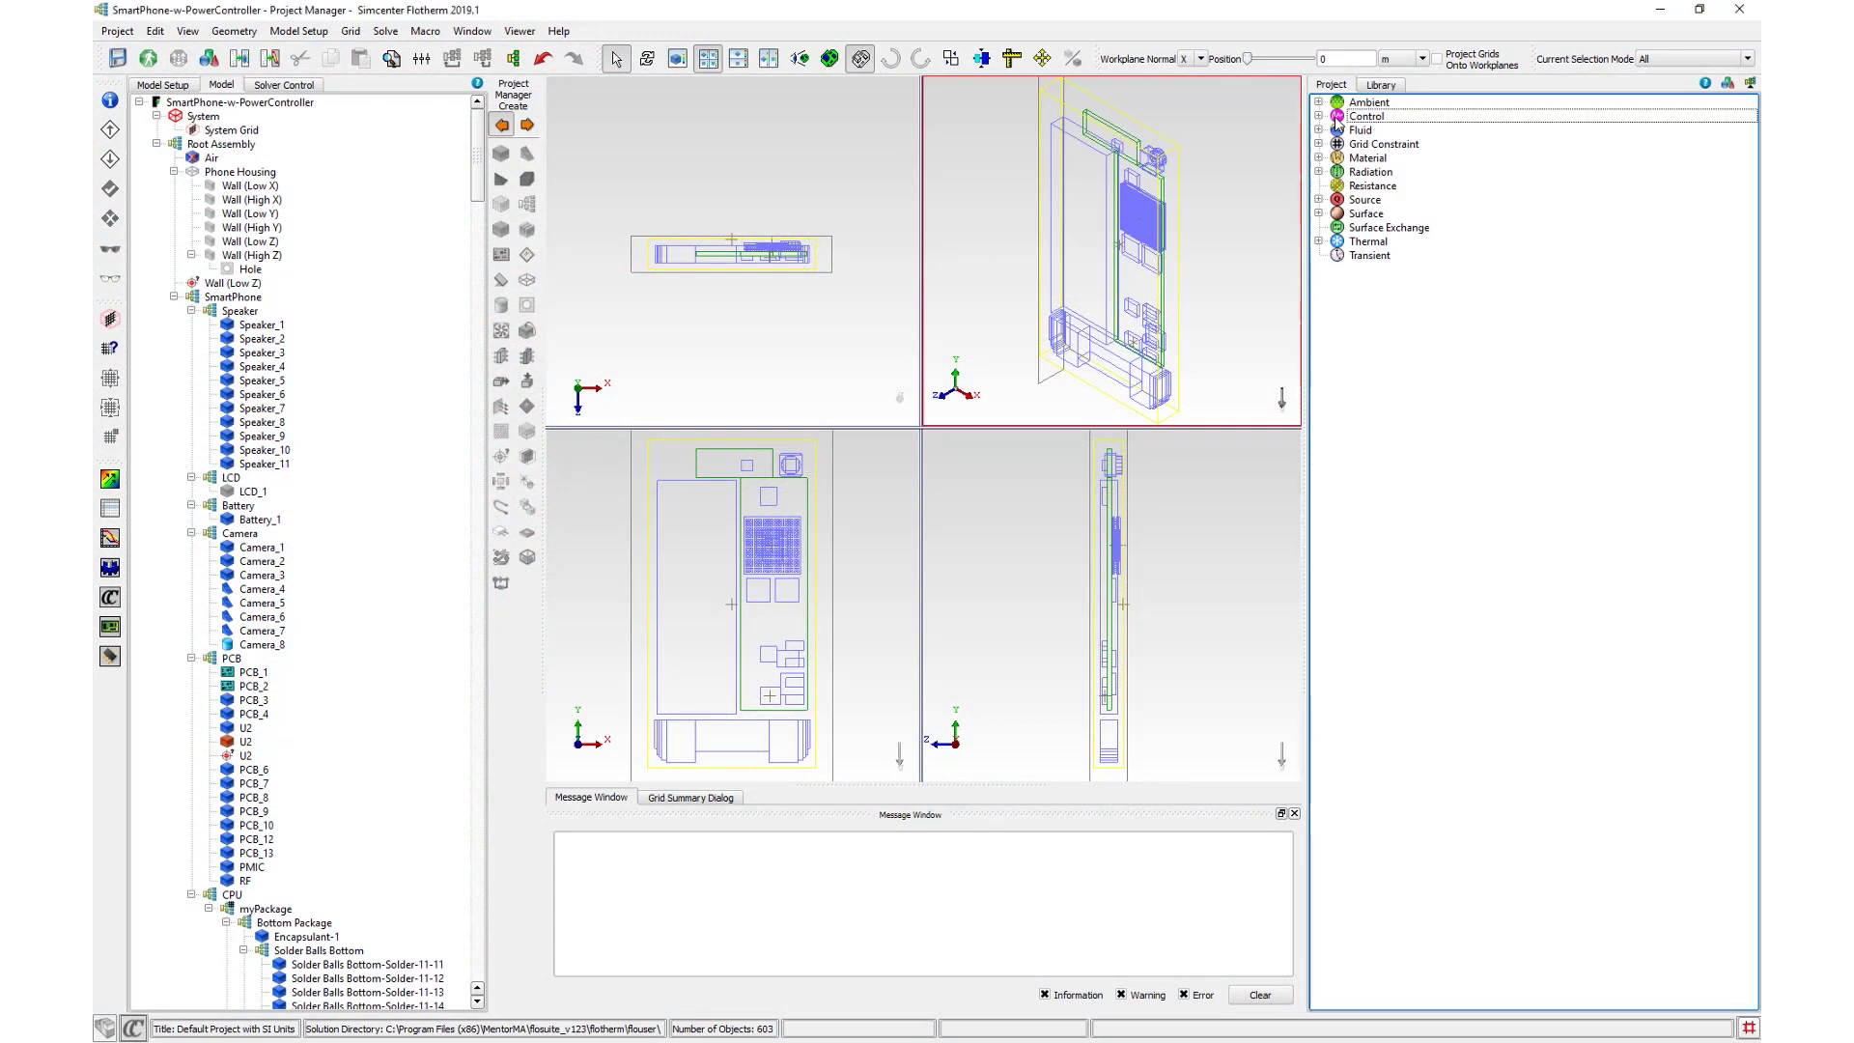
Step: Create the App Proc Power Control attribute under Control and display its frequency curve table
right_click(1338, 124)
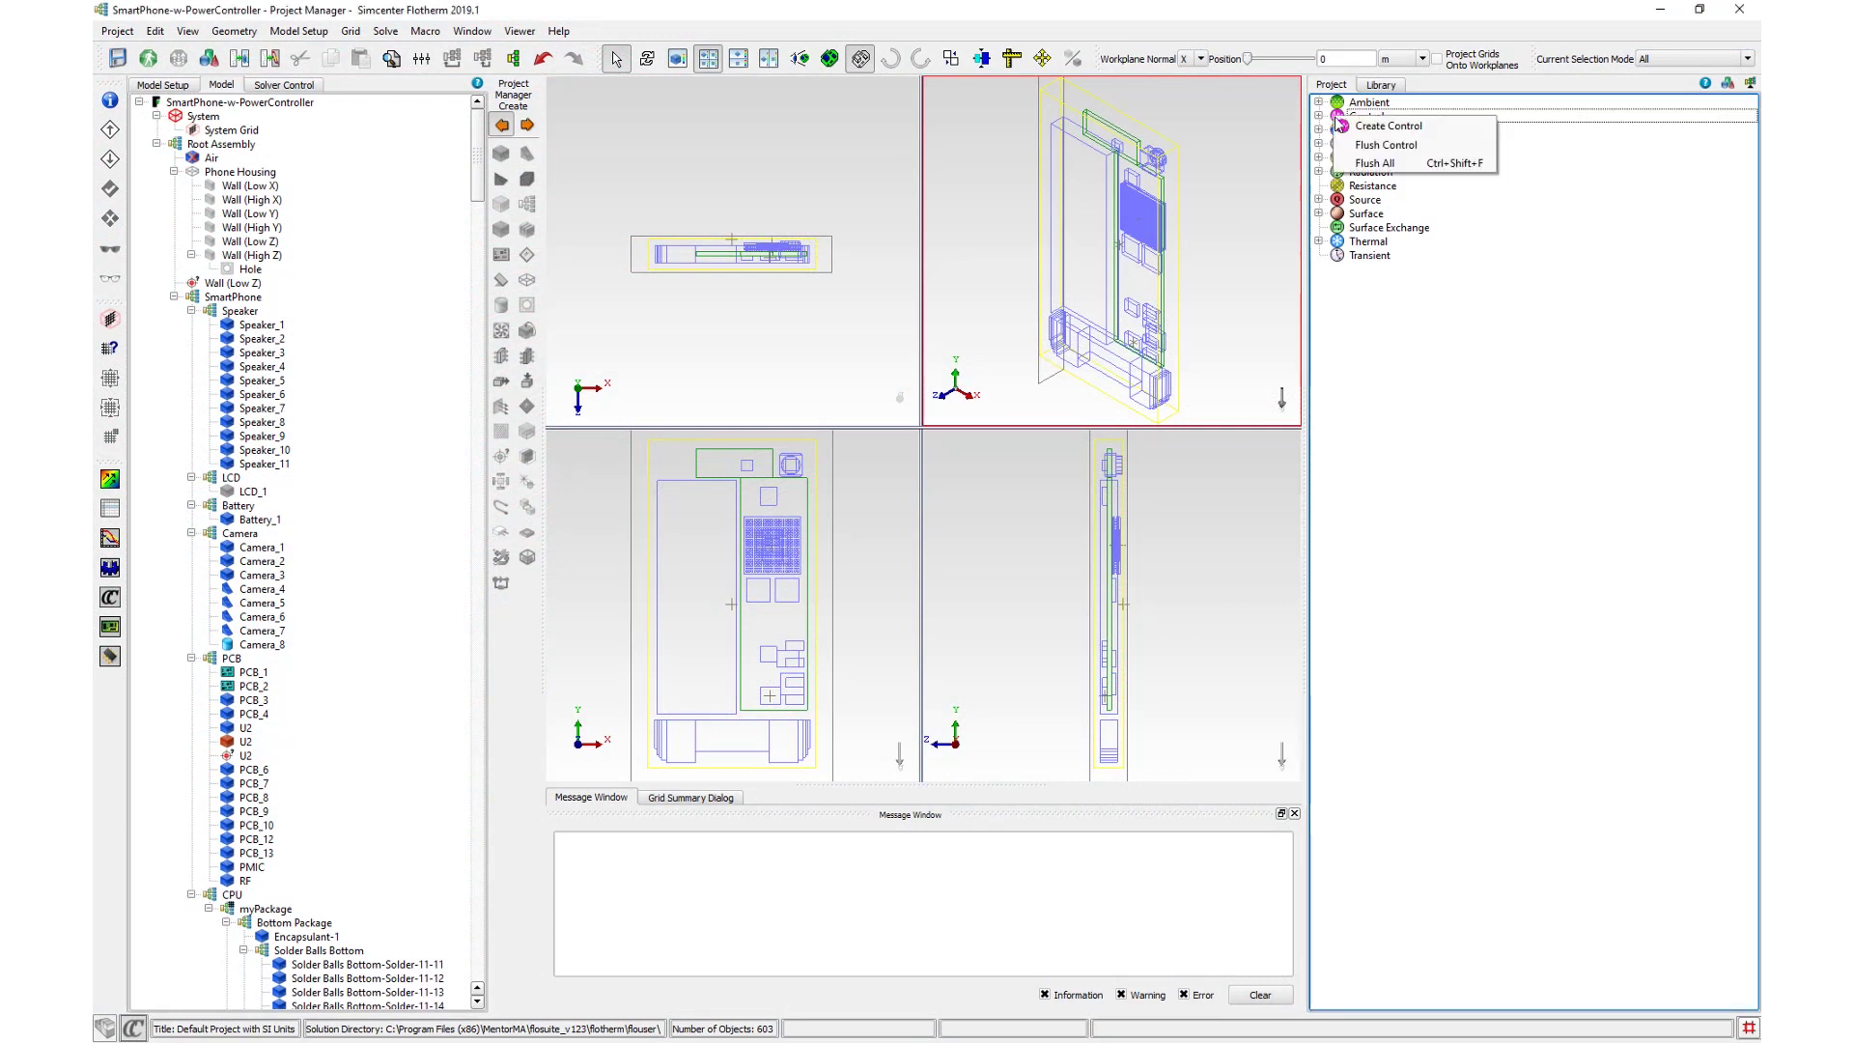
left_click(1345, 124)
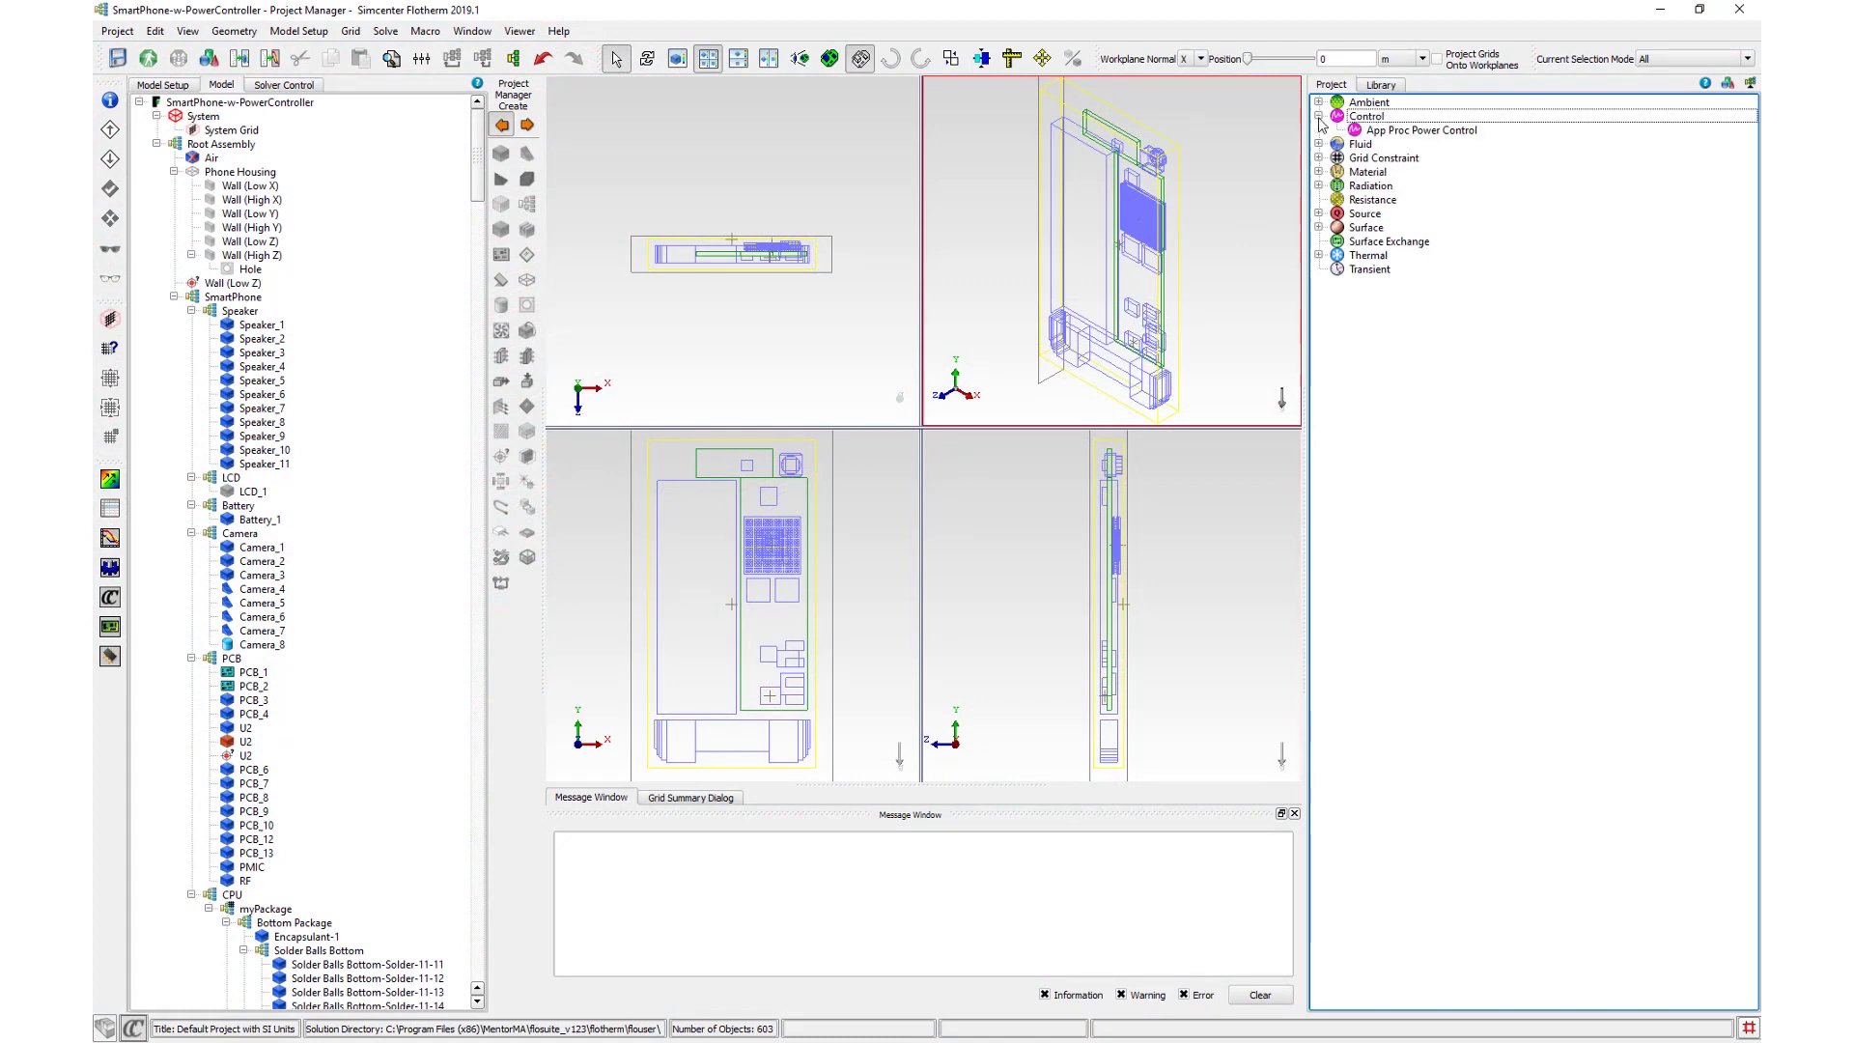
left_click(1386, 132)
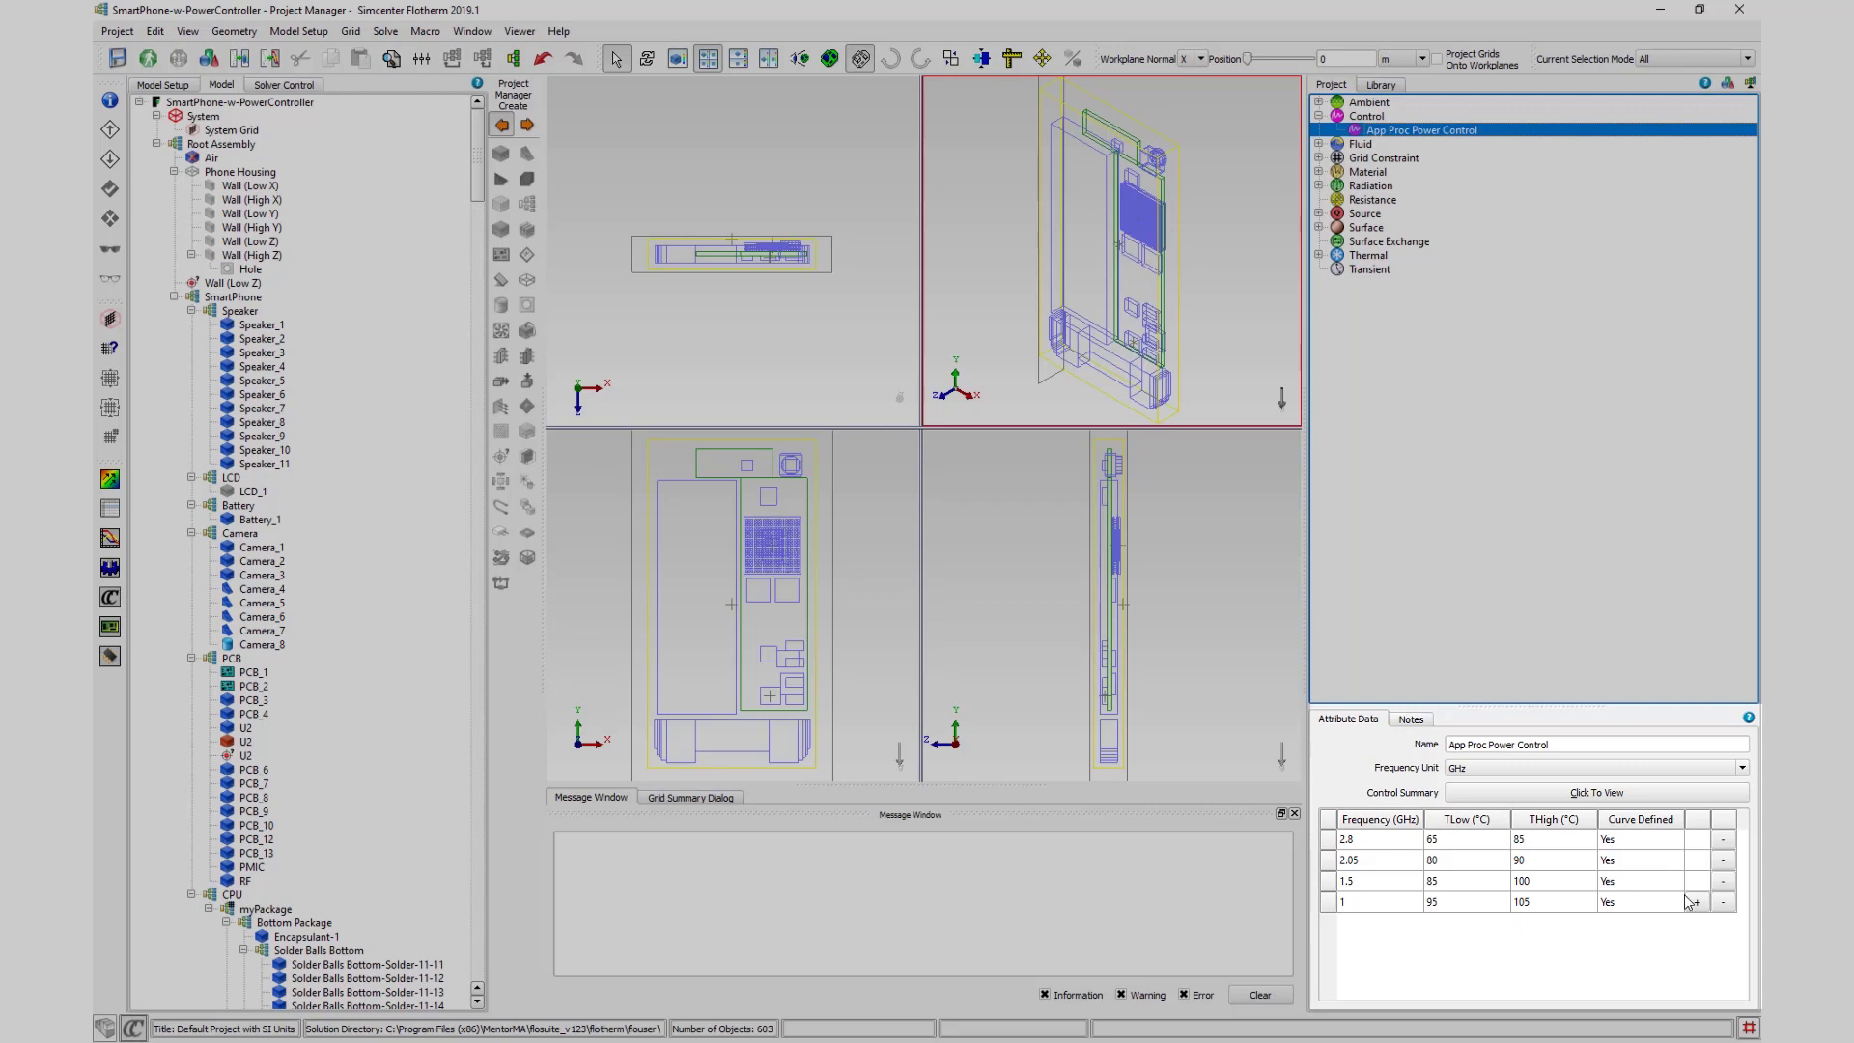
Step: Add a fifth frequency row: 0.5 GHz with TLow 100 °C and THigh 110 °C
left_click(1697, 904)
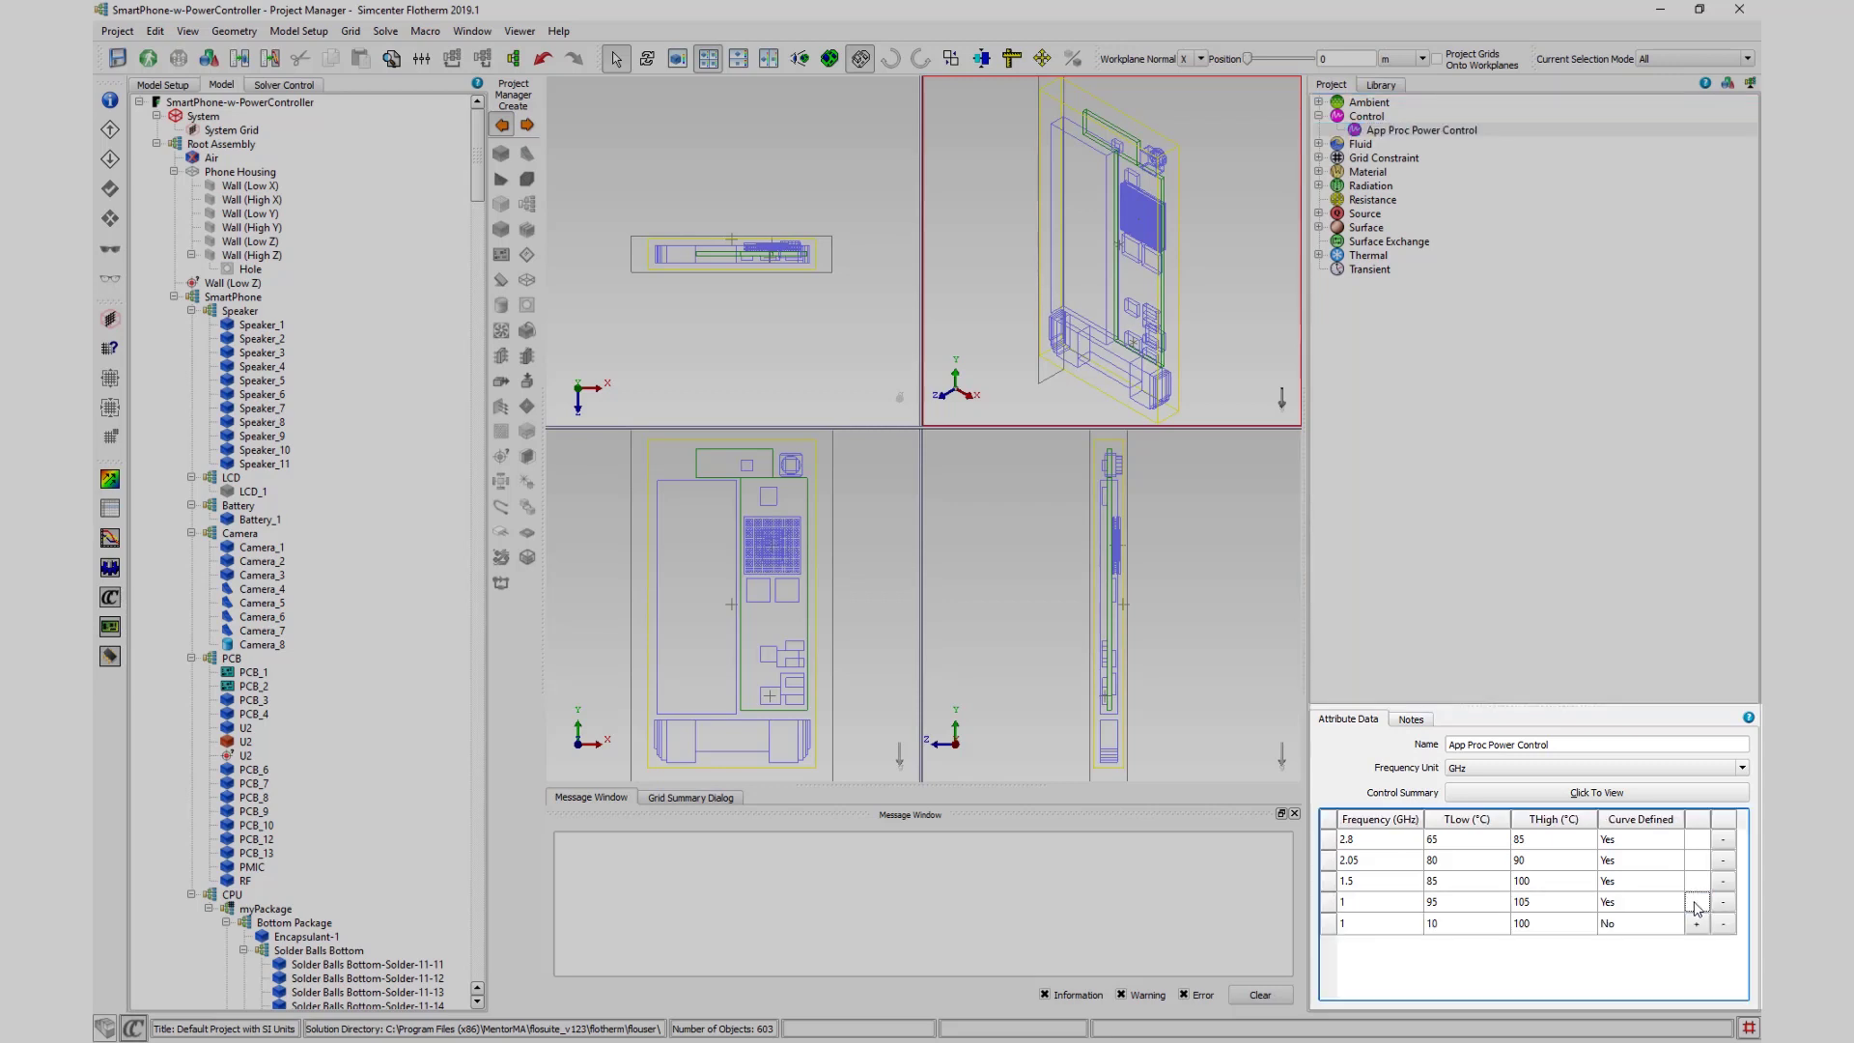
double_click(1378, 924)
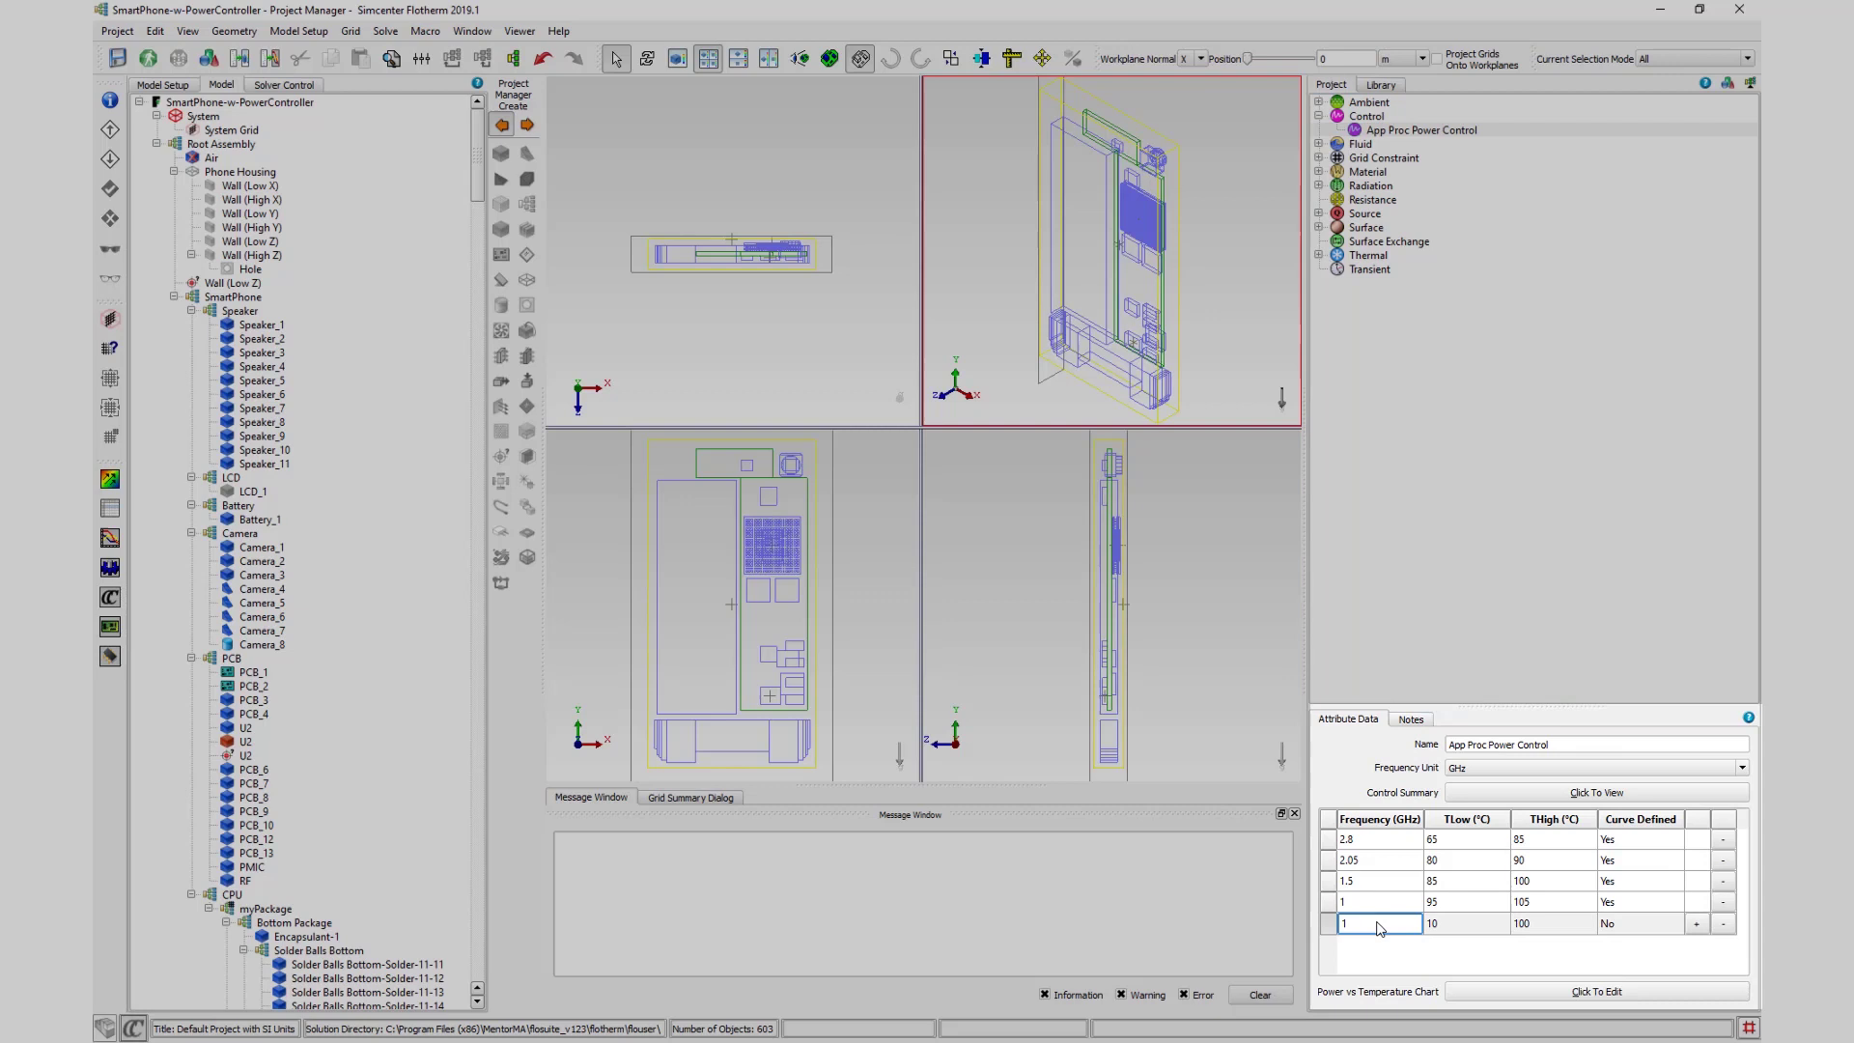
type("0.5")
left_click(1446, 925)
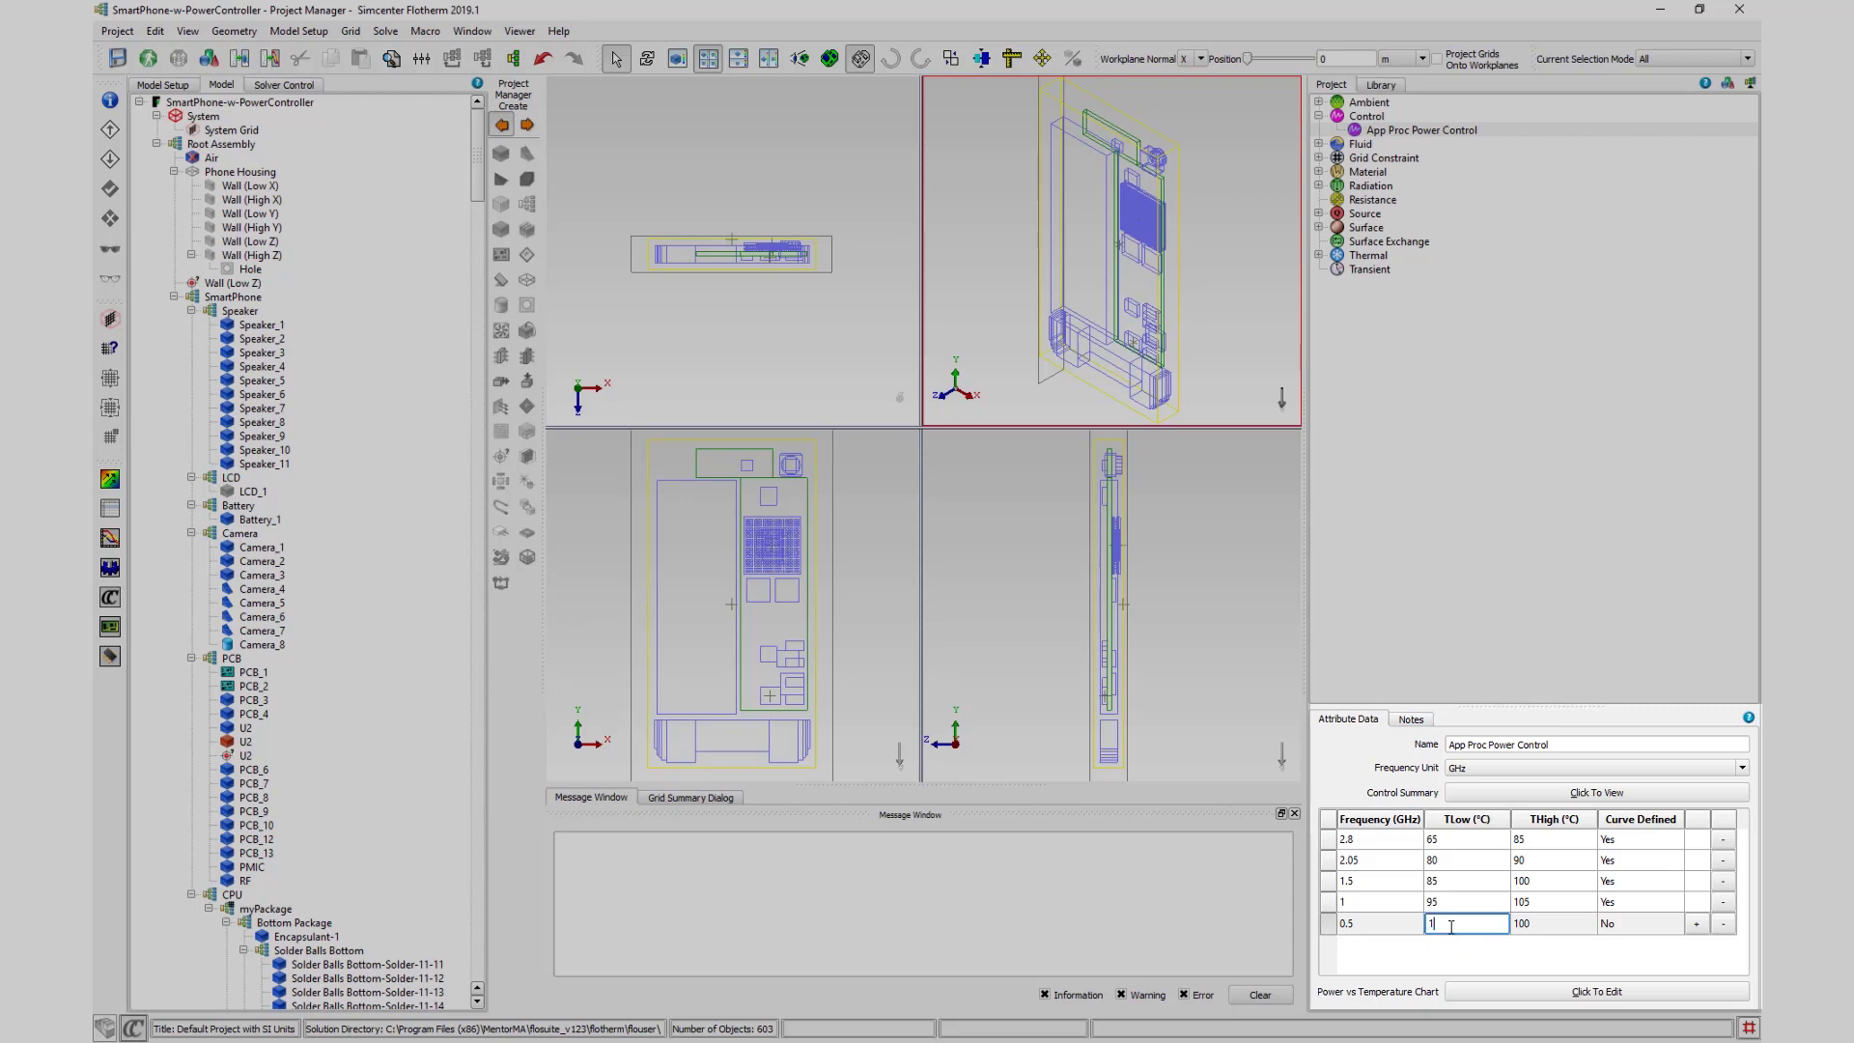
type("100")
left_click(1541, 930)
type("110")
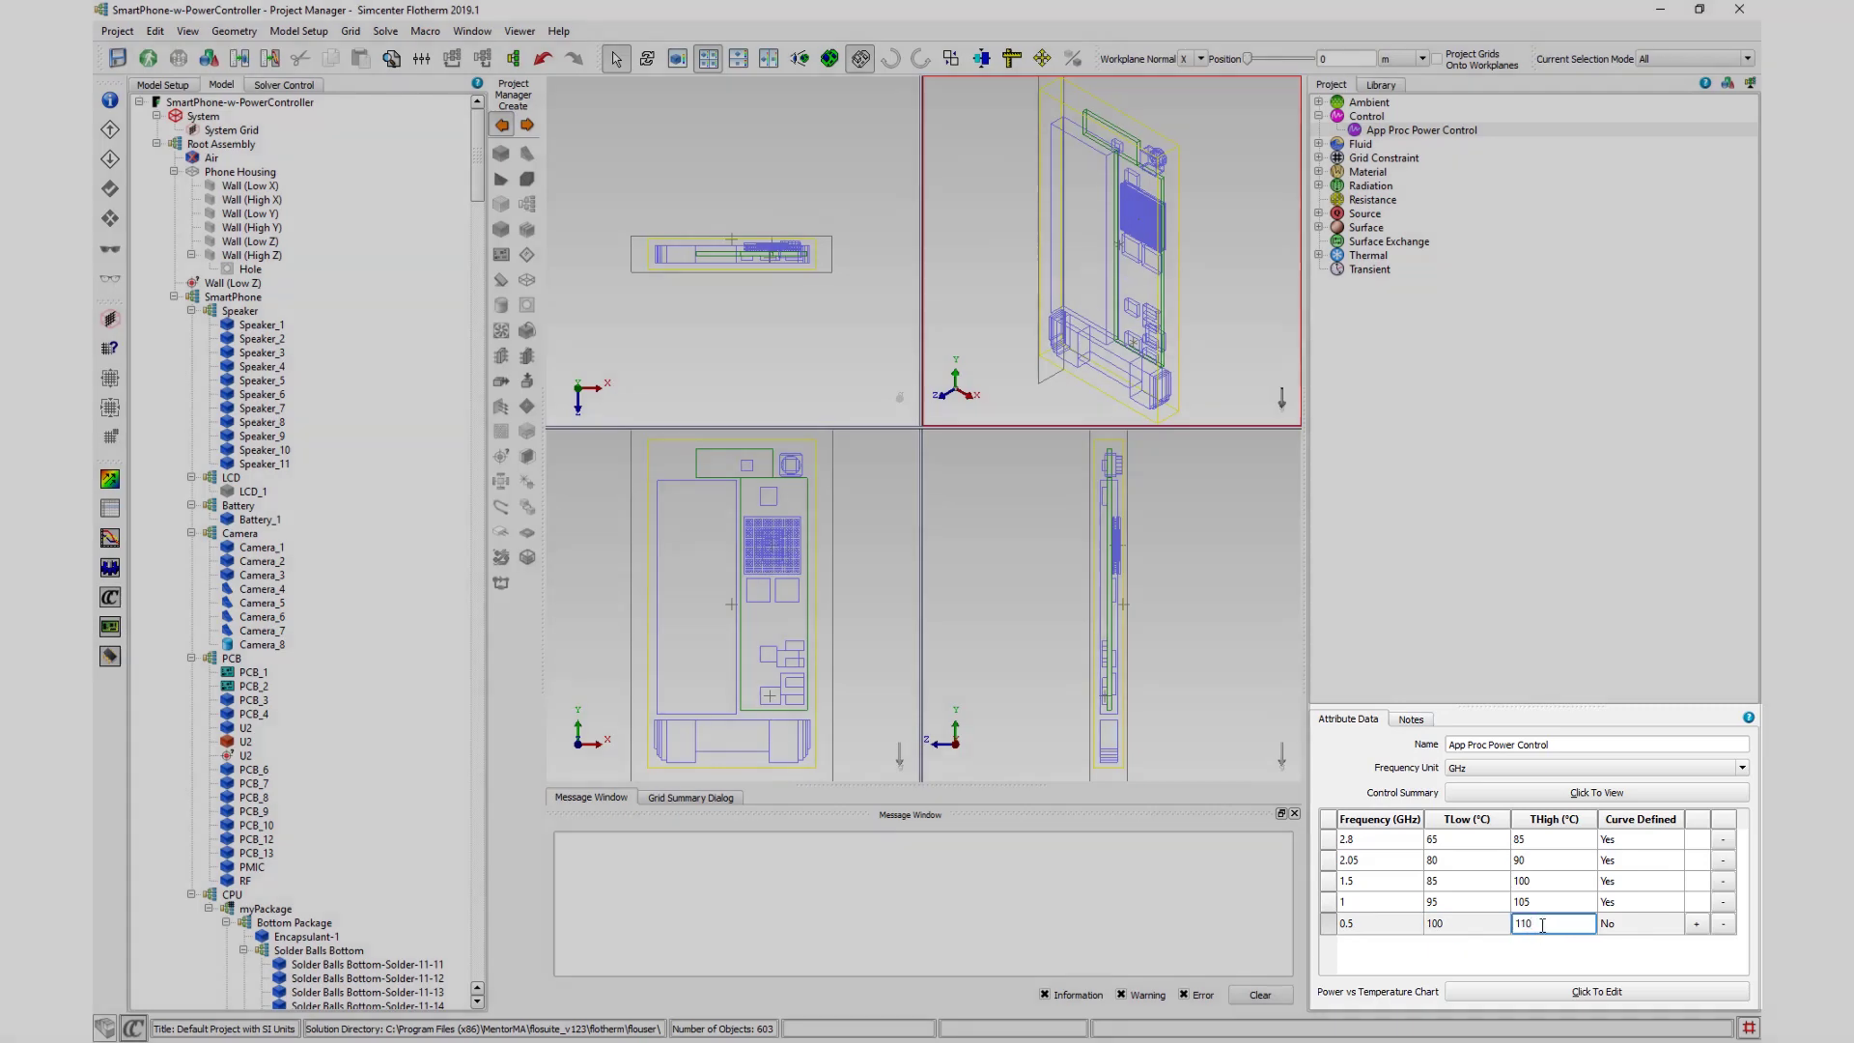
key("Return")
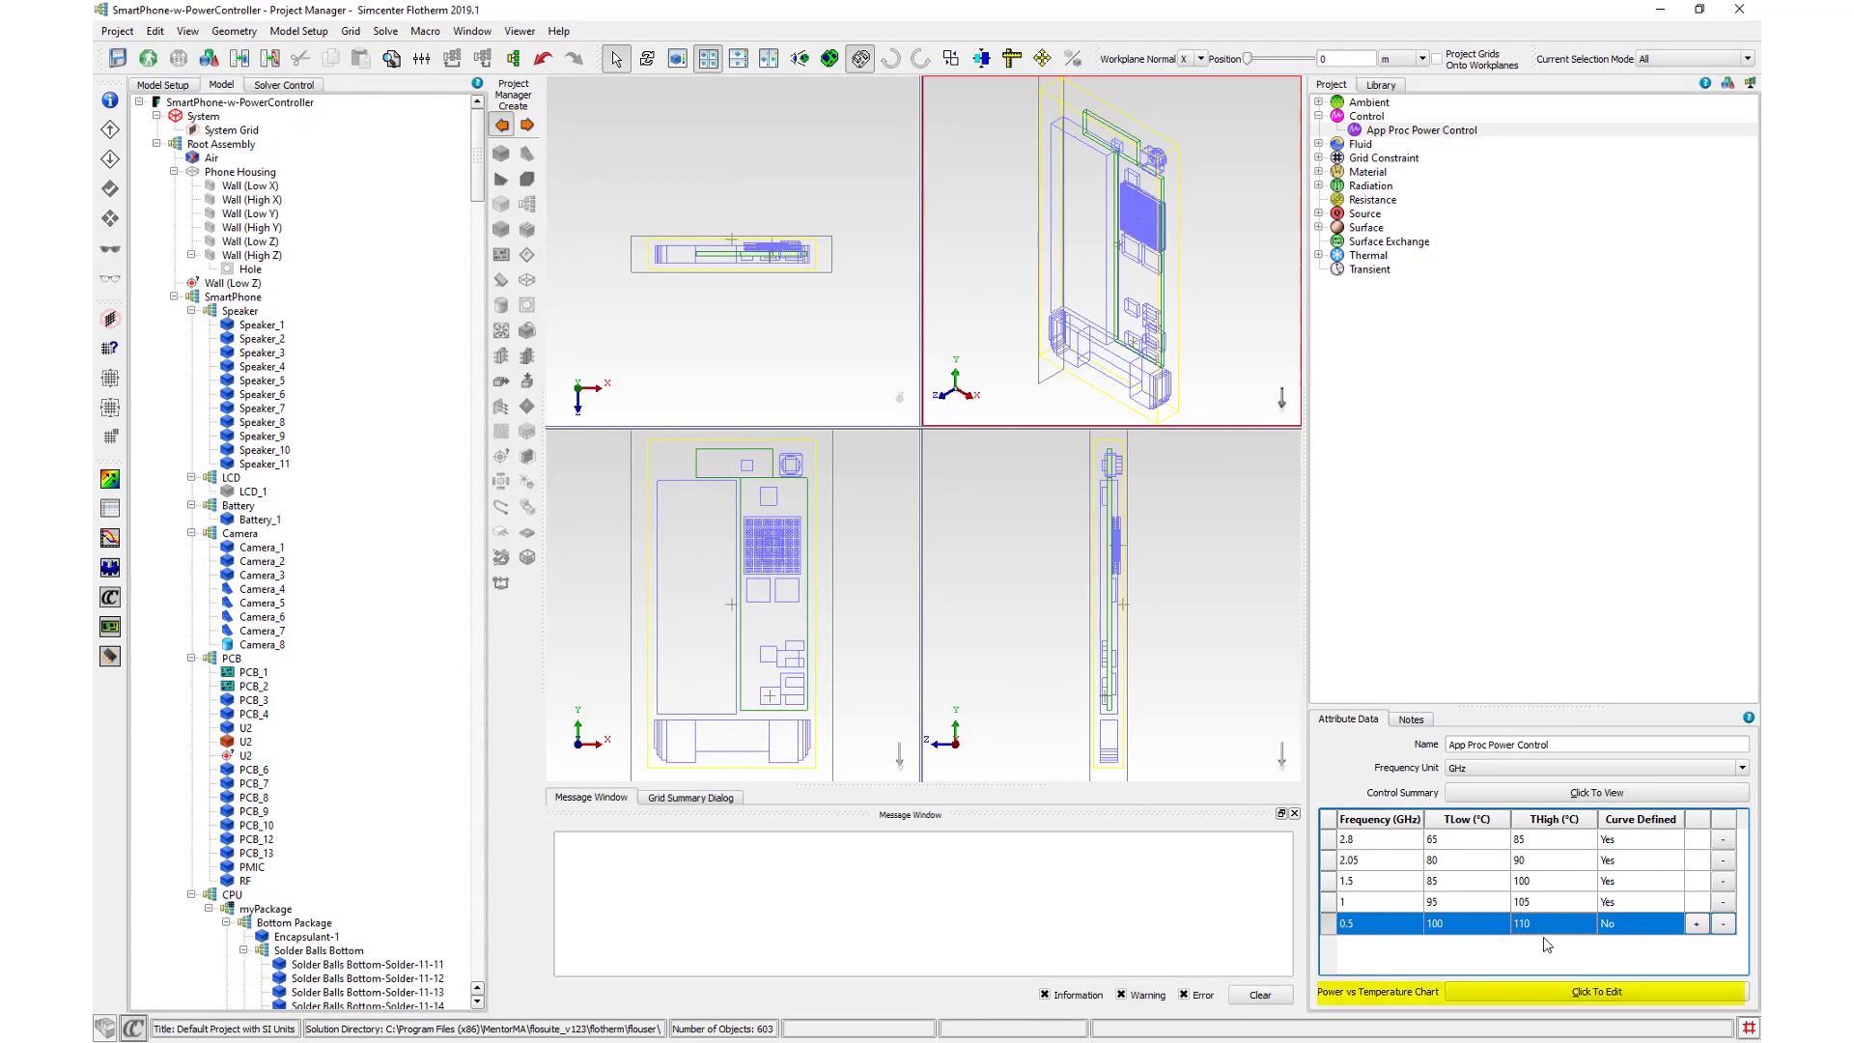
Step: Import the 0.5 GHz power-versus-temperature curve from 0.5GHz.csv in the SmartPhone Model folder
left_click(1556, 993)
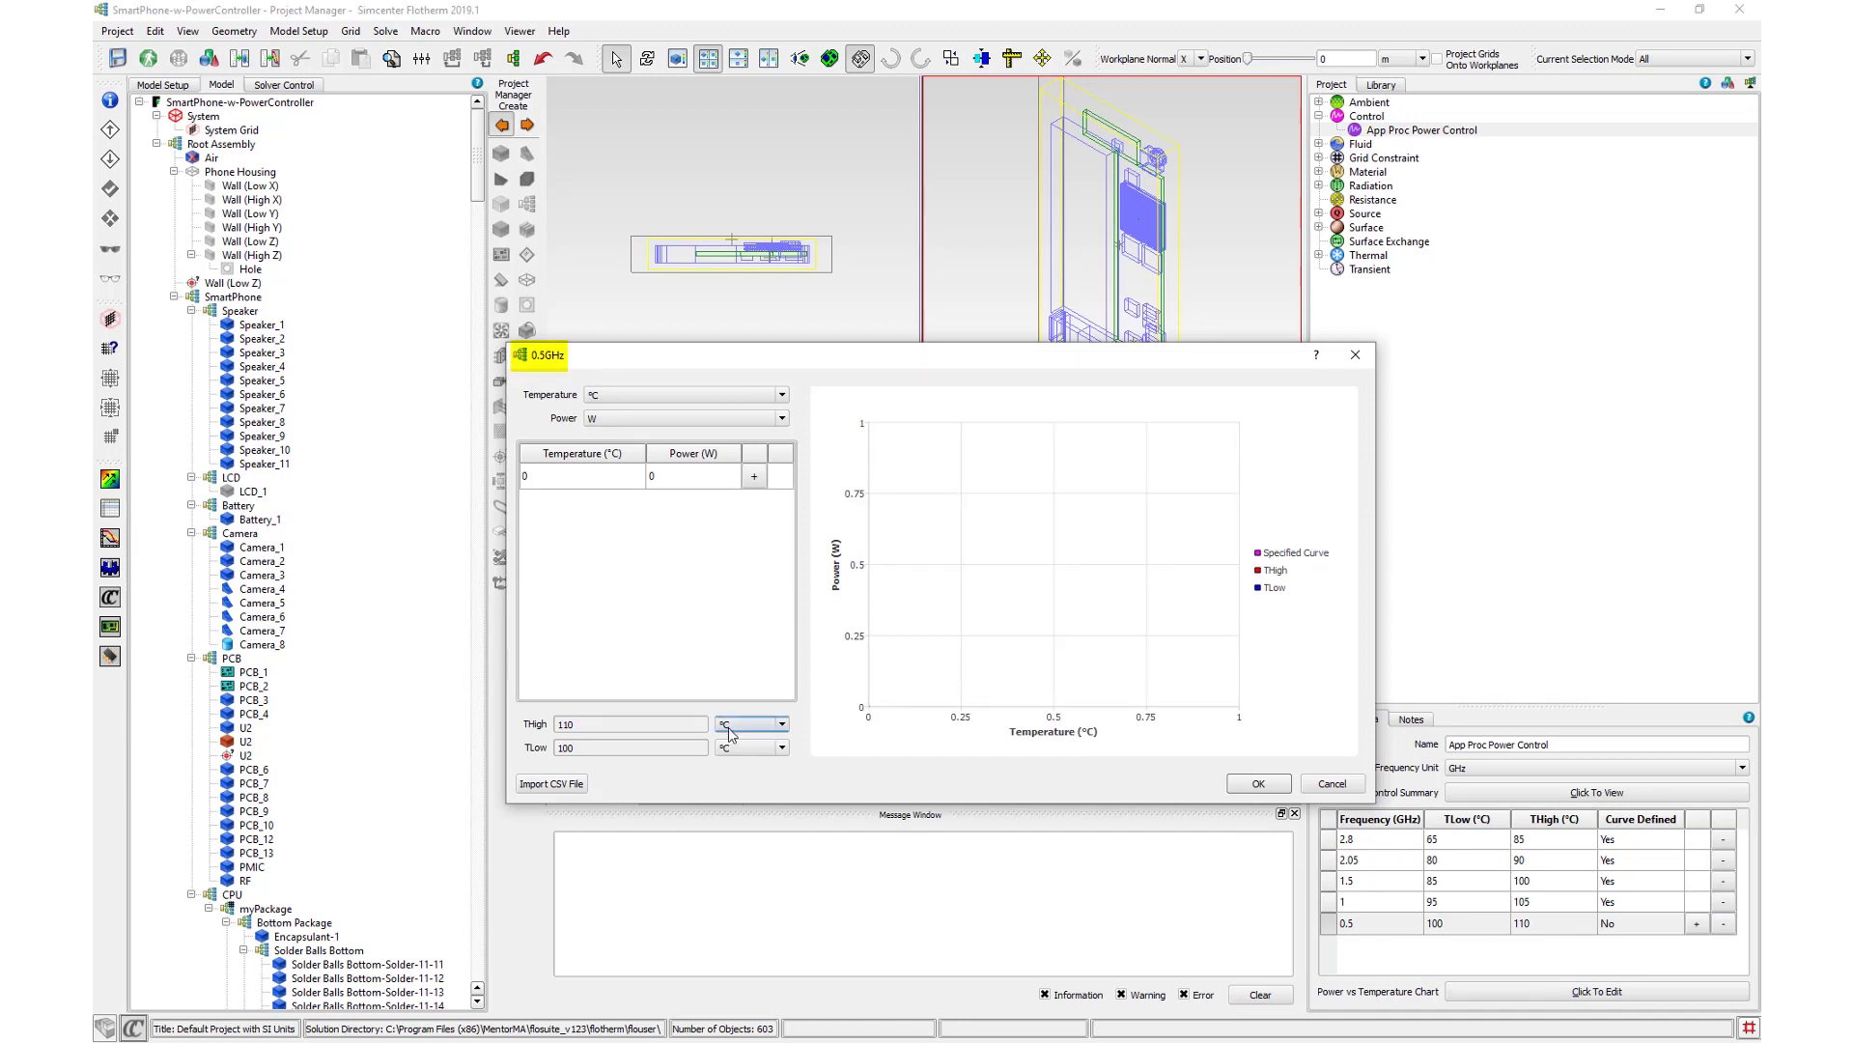
left_click(553, 784)
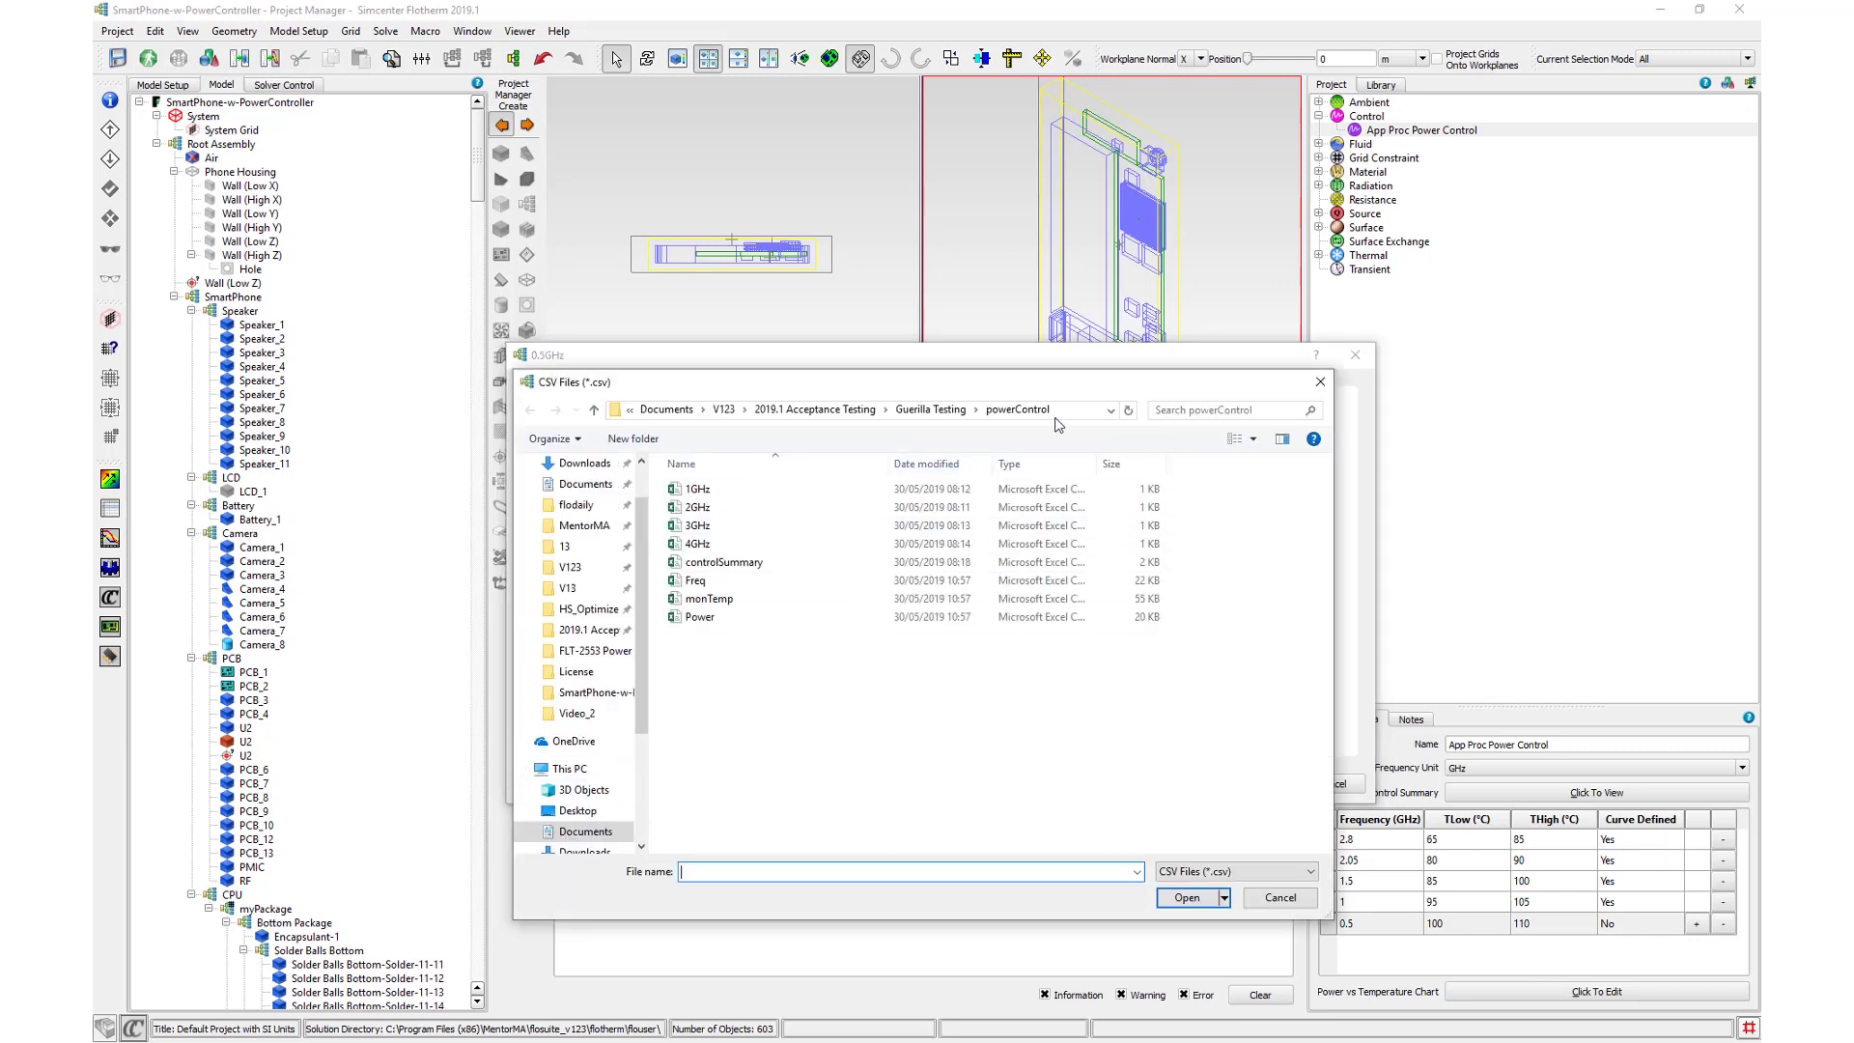
left_click(1057, 410)
type("C:\\Users\\bwade\\Documents\\SmartPhone Model")
key("Return")
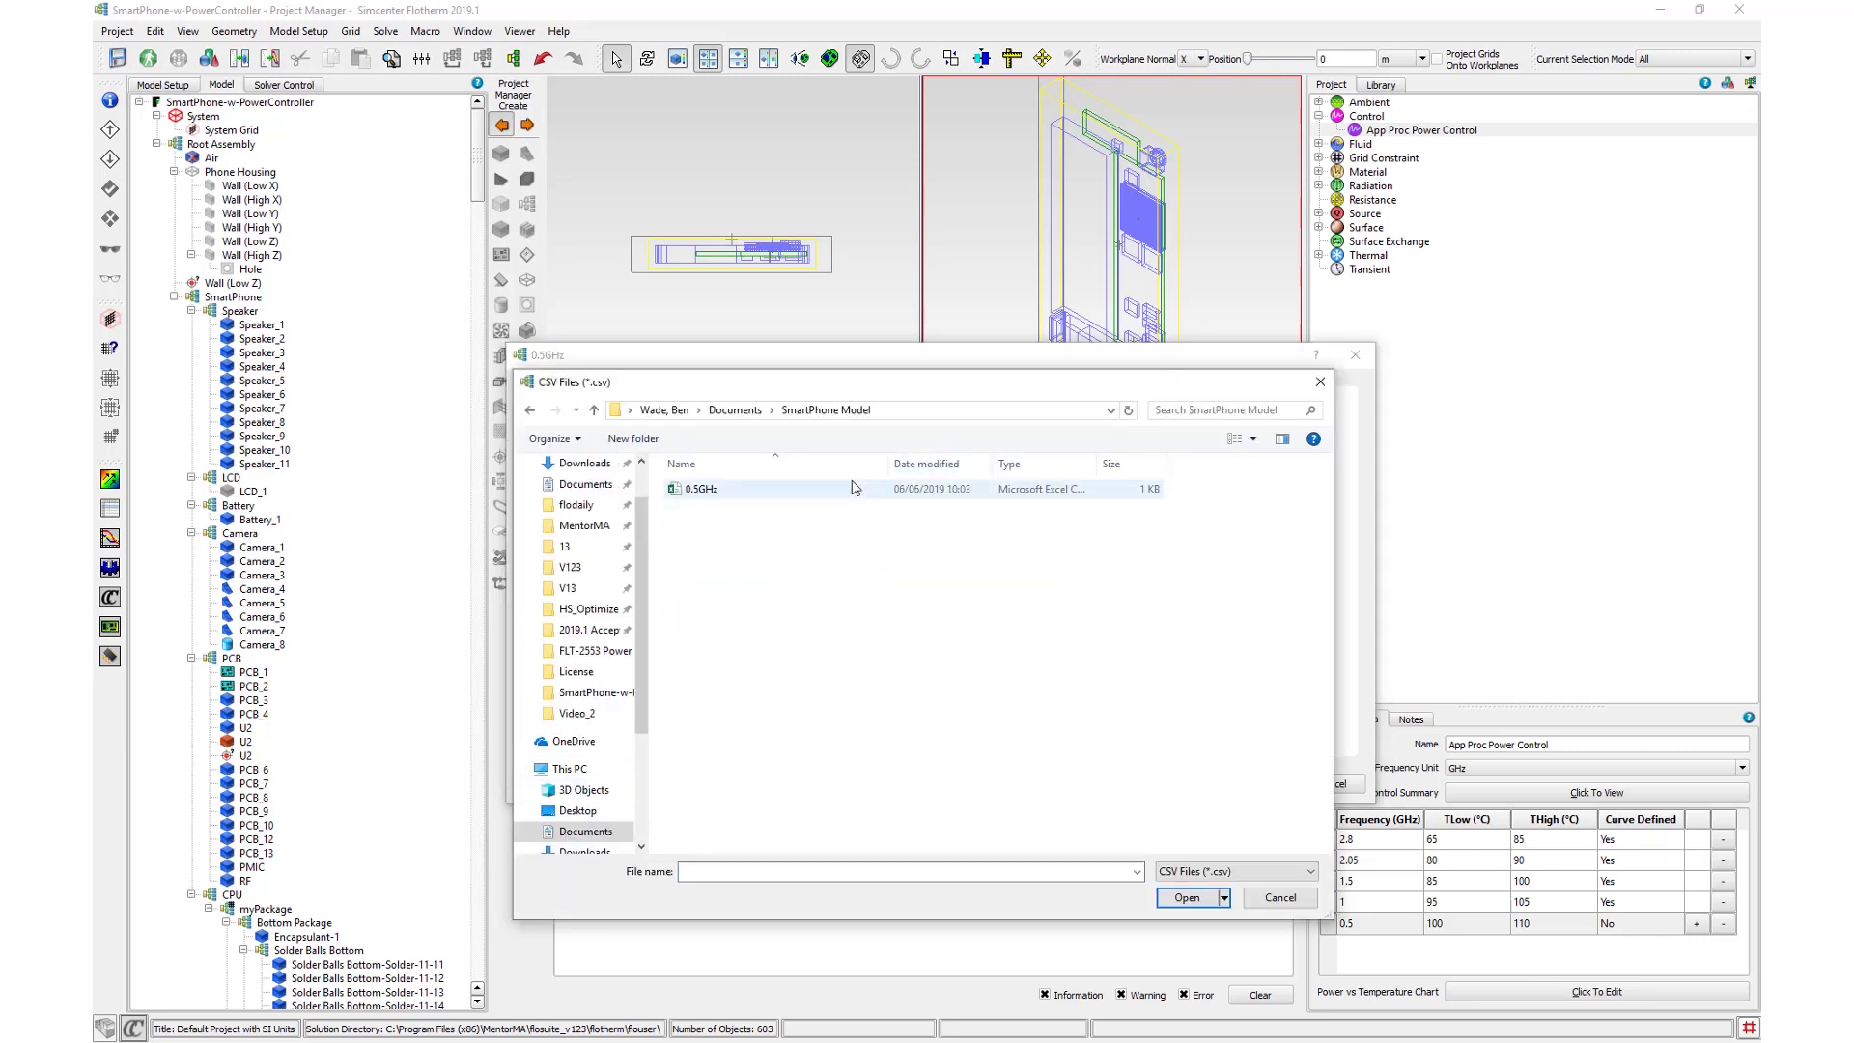
left_click(854, 489)
left_click(1186, 898)
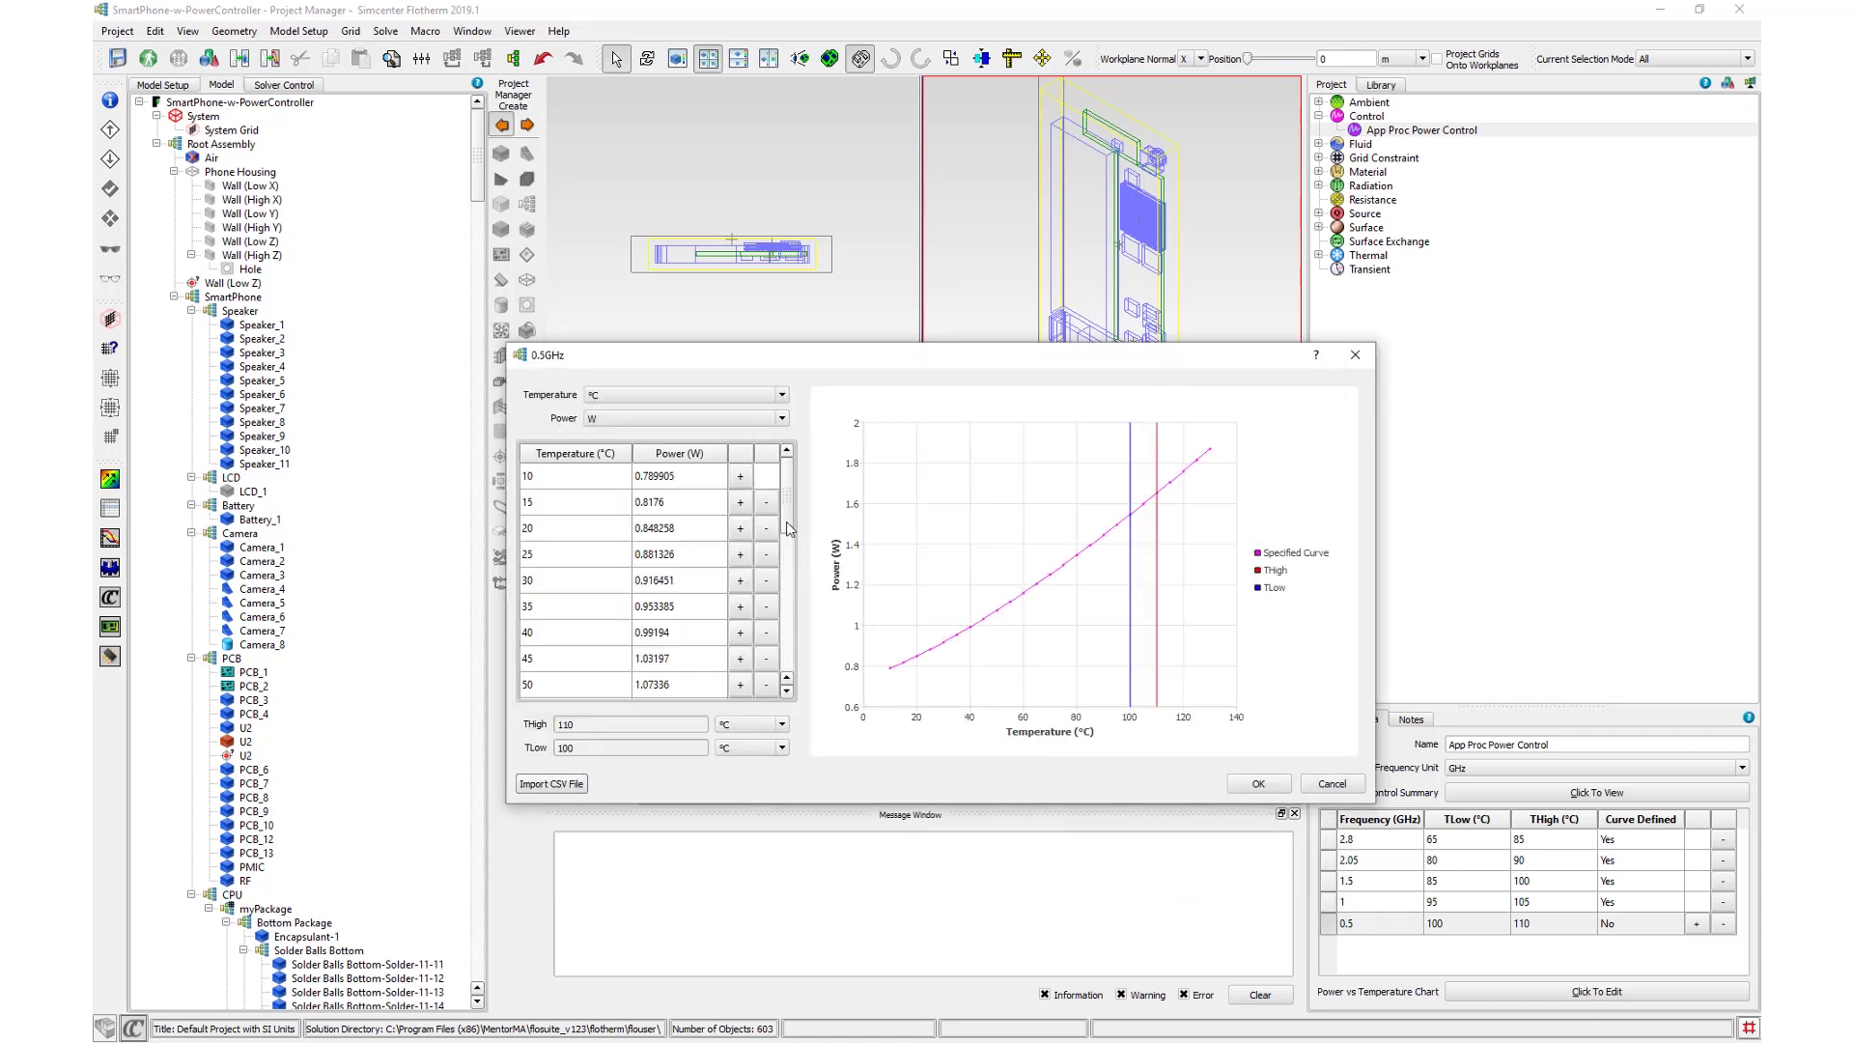
left_click_drag(790, 530, 787, 674)
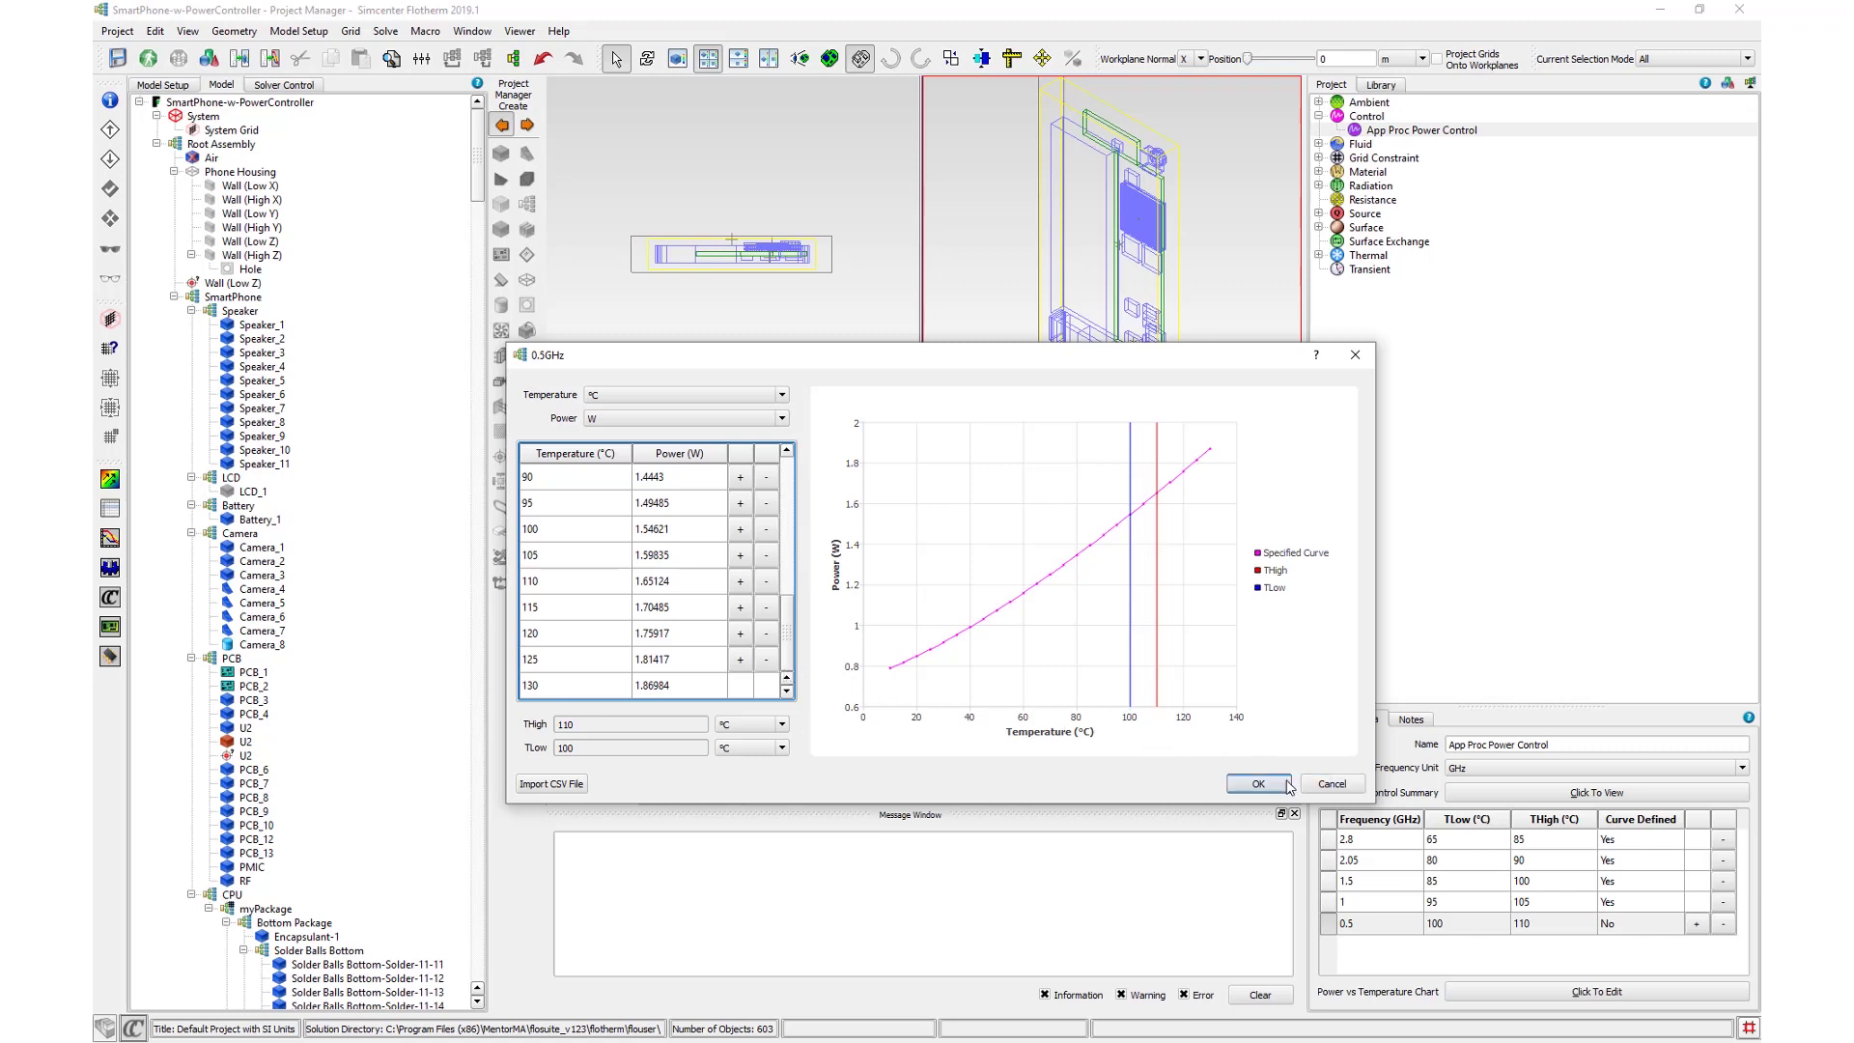
left_click(1287, 785)
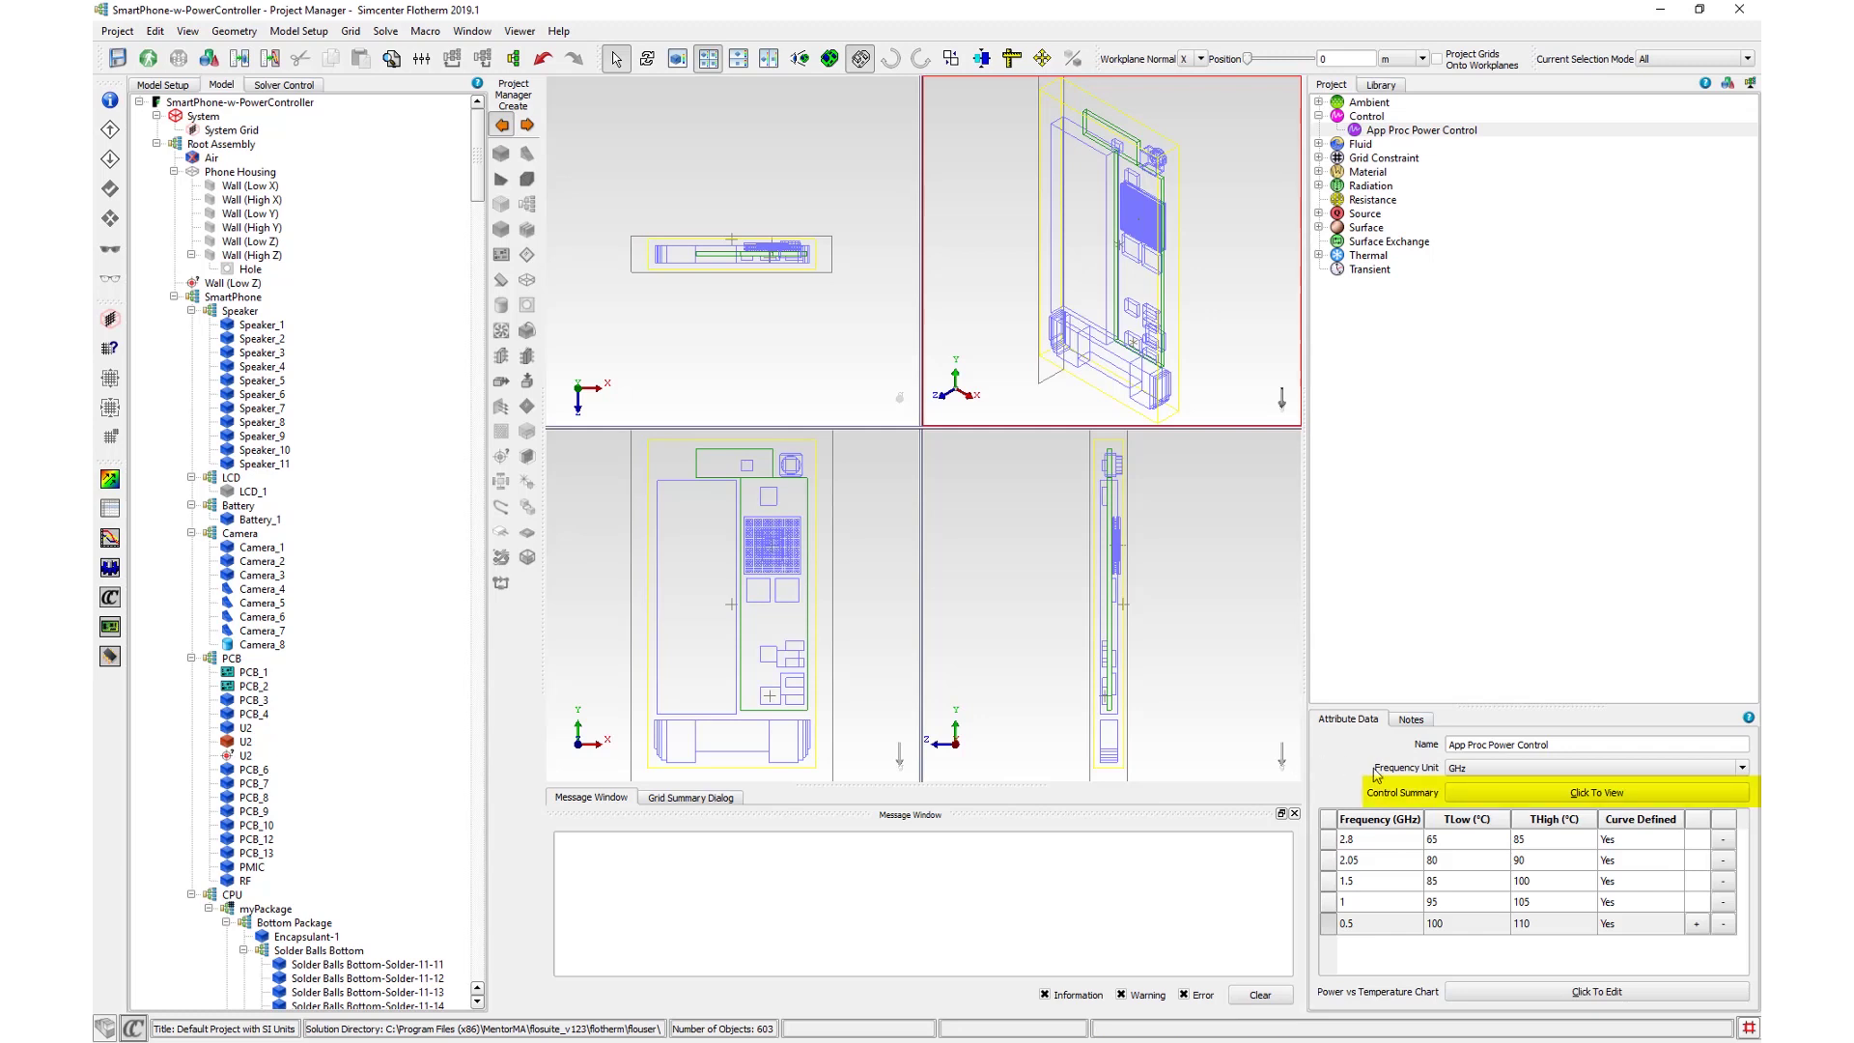
Step: Review the Control Summary chart of all five frequency curves and export it to a CSV file
left_click(1466, 793)
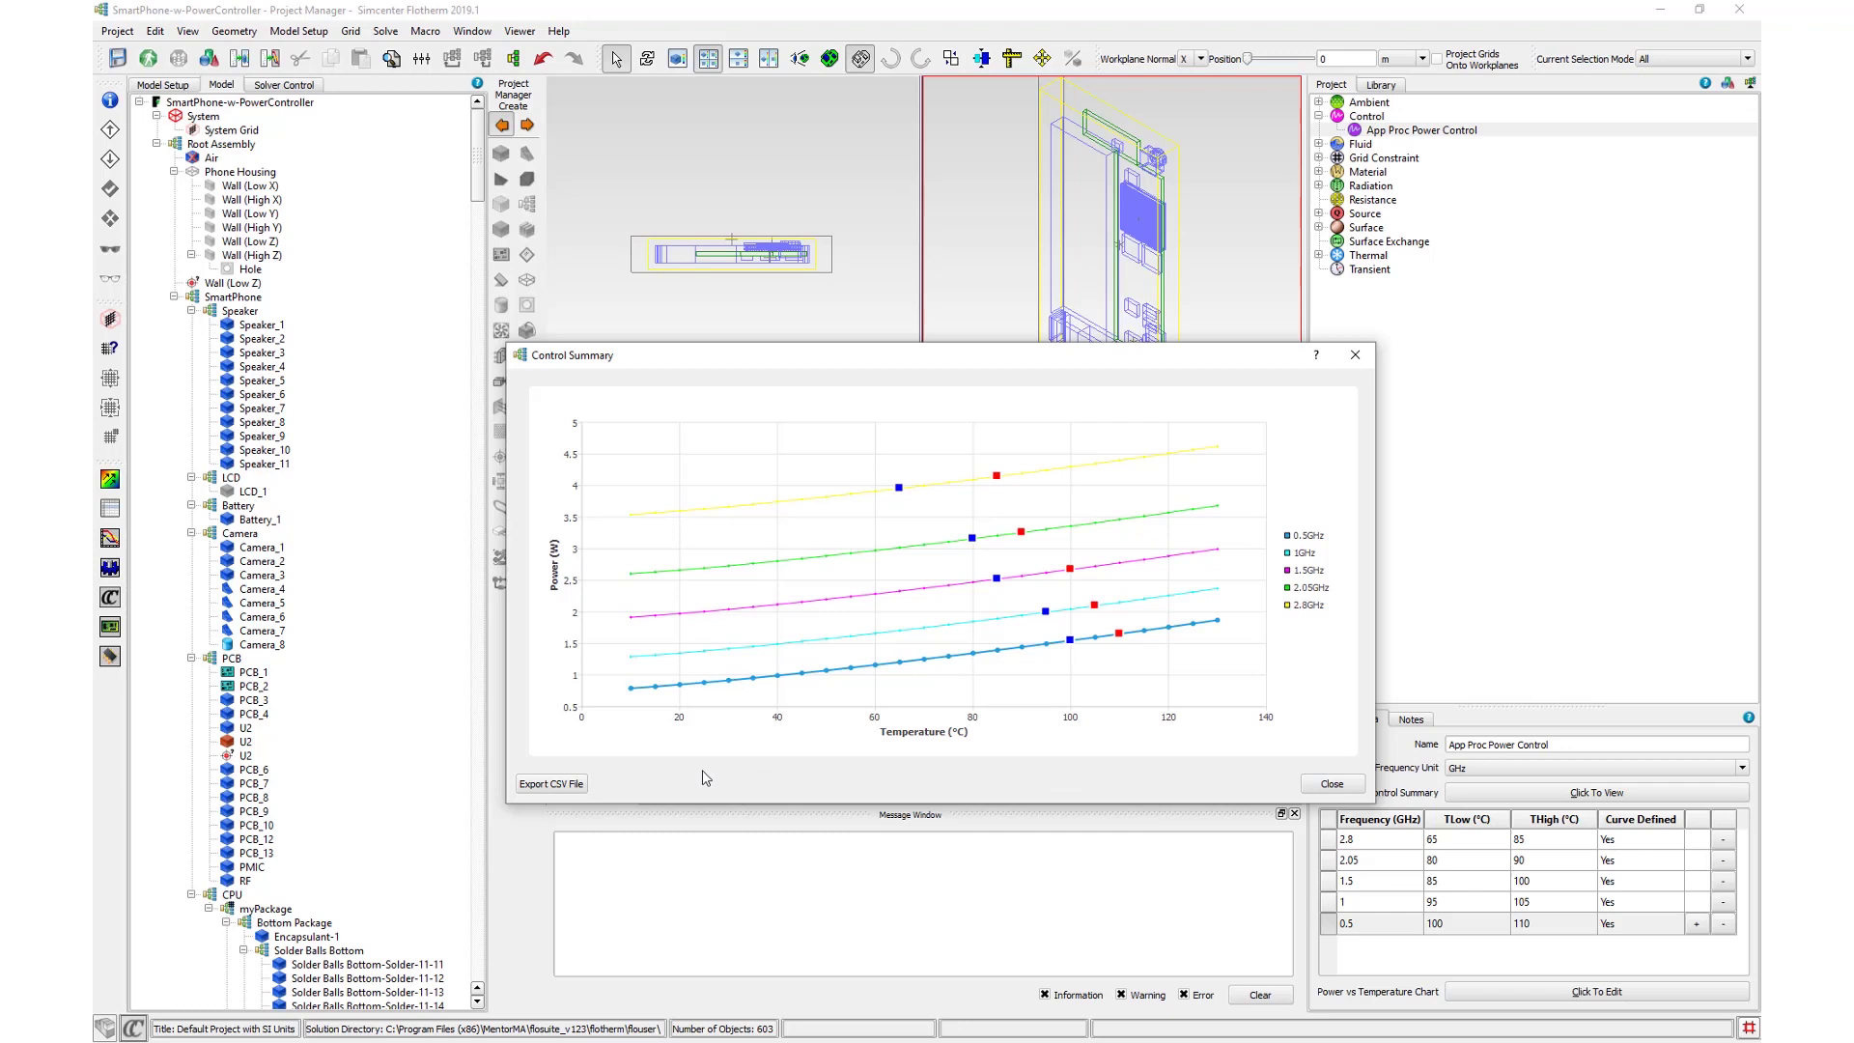
left_click(575, 788)
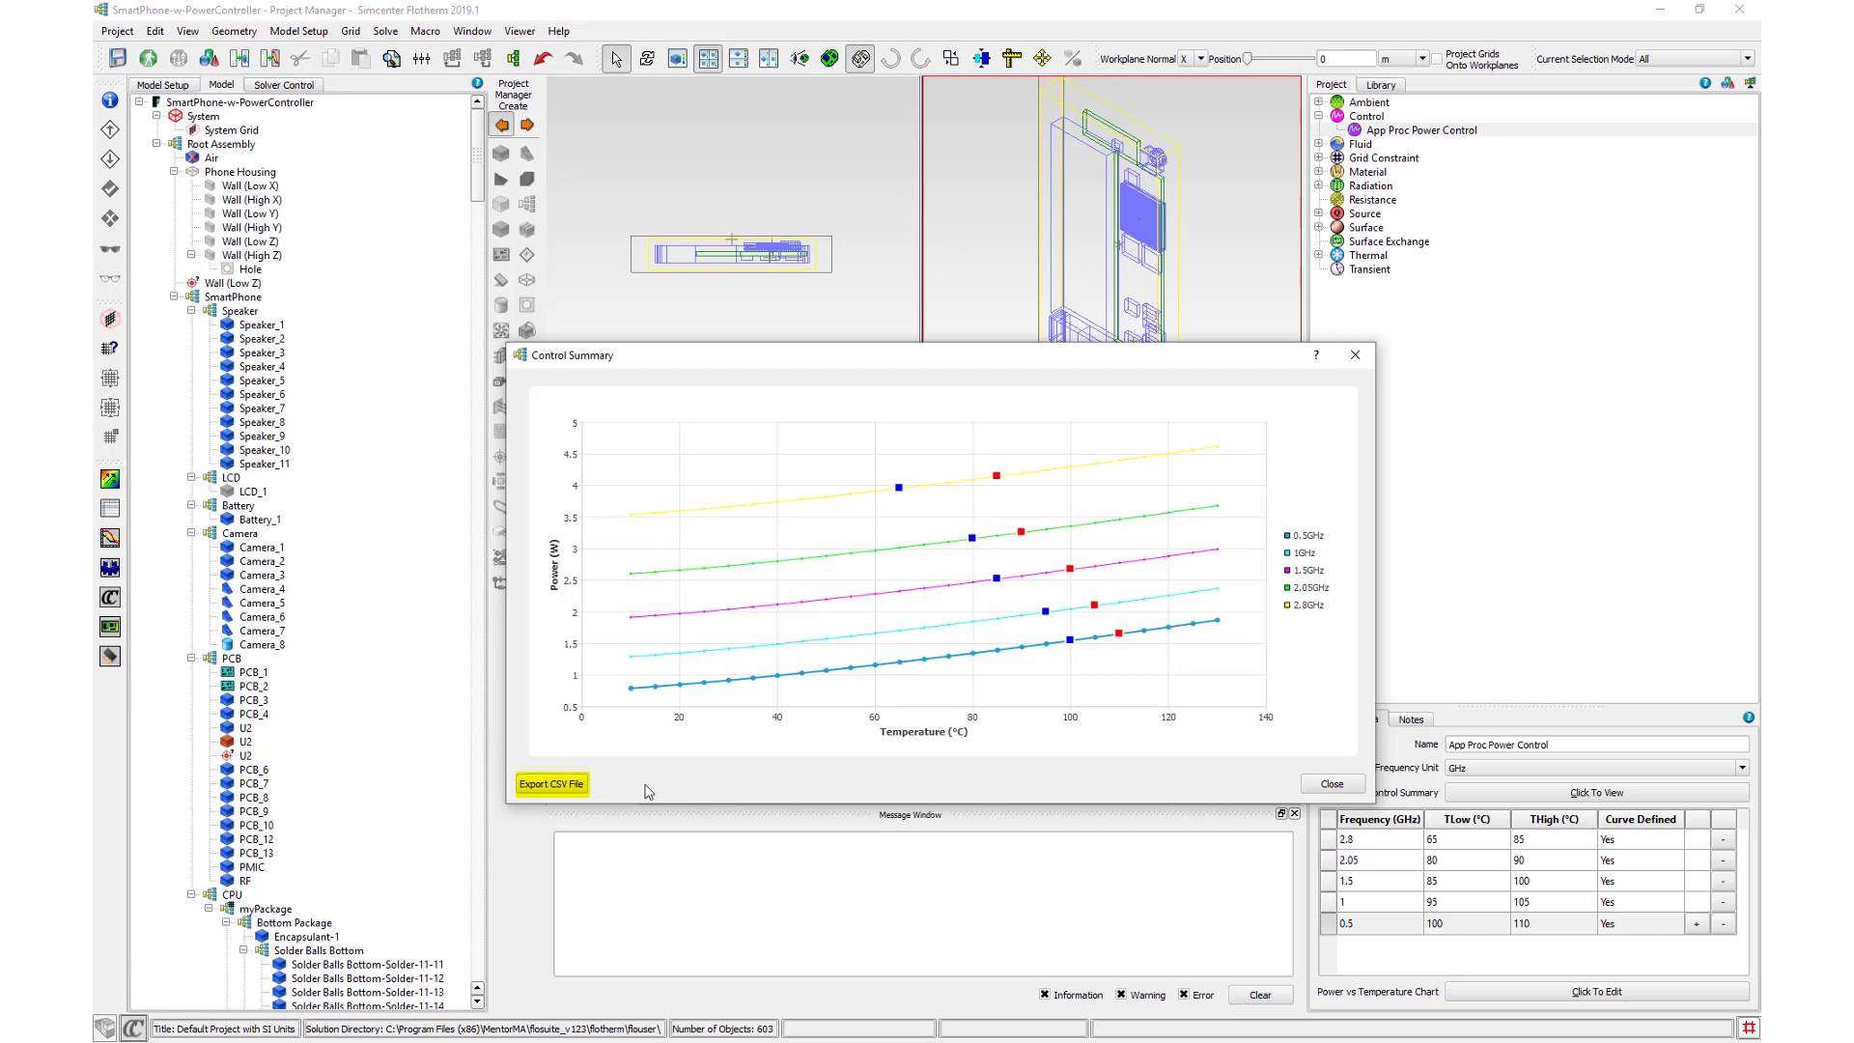
left_click(1332, 783)
left_click_drag(477, 151, 476, 739)
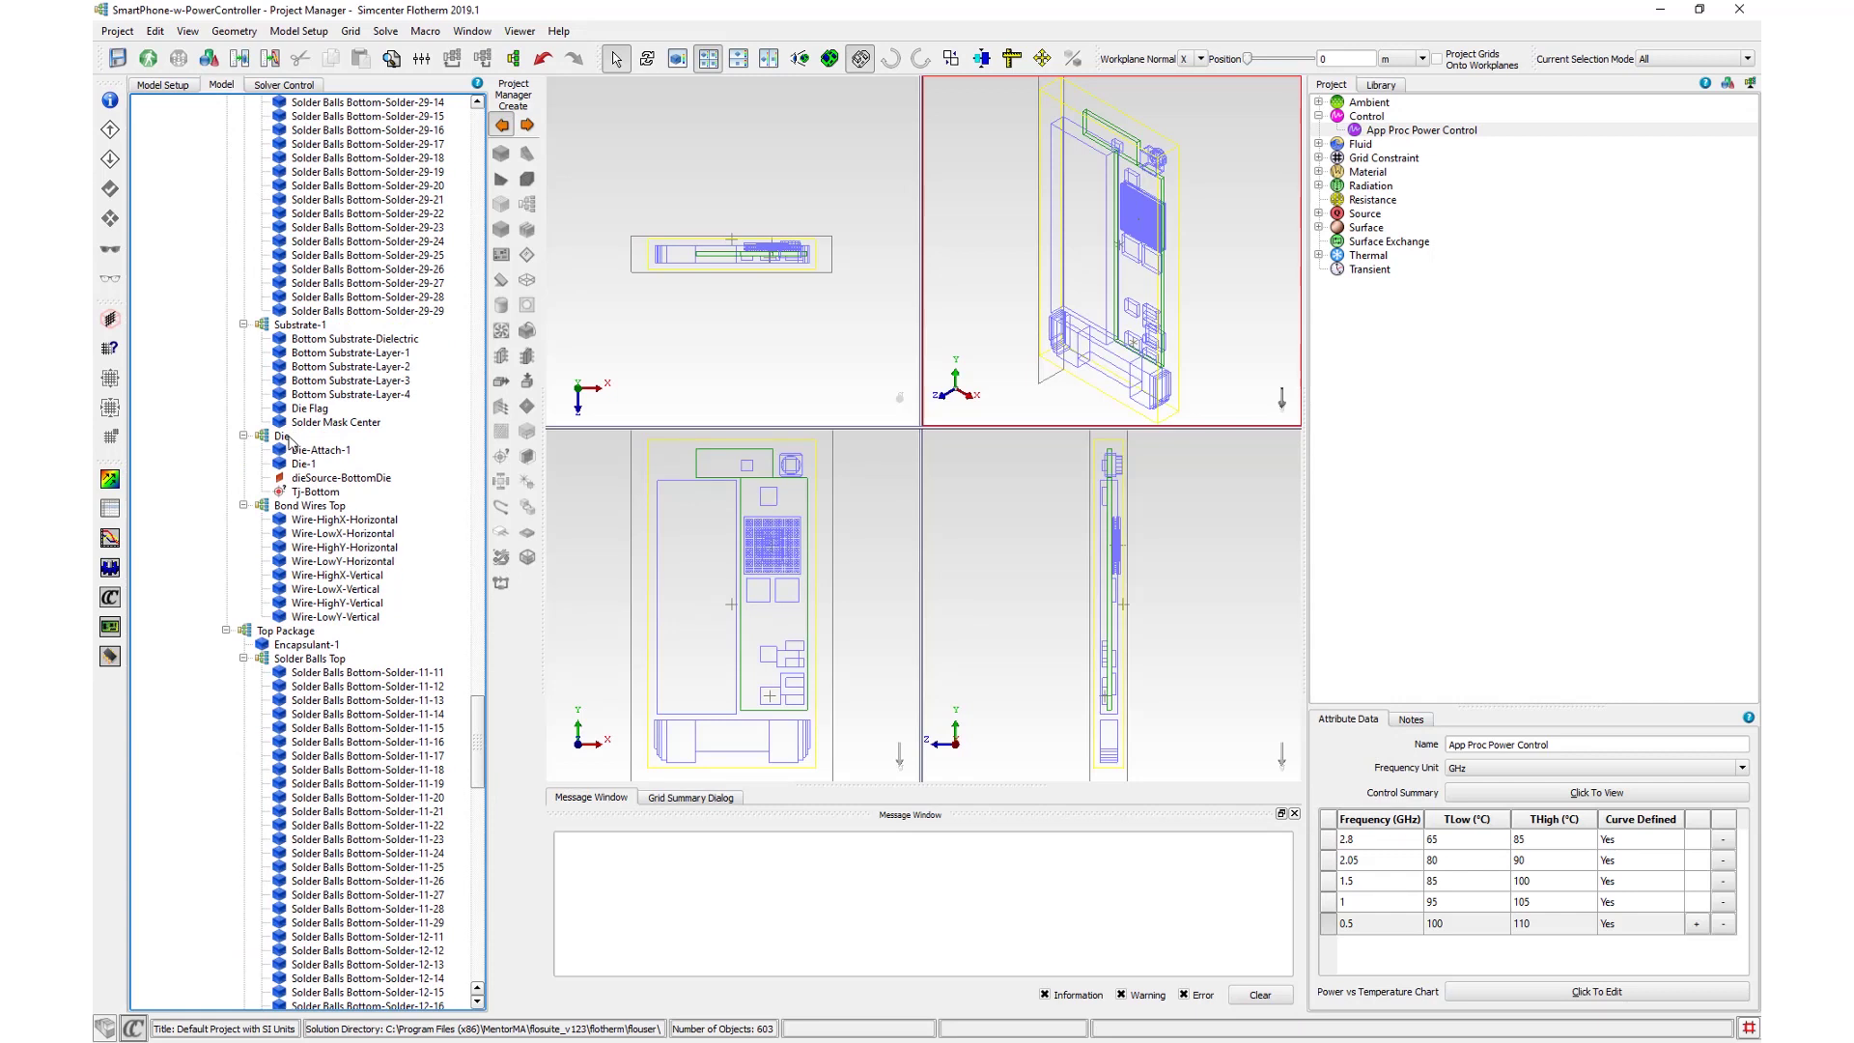
Step: Add a Controller under Die, move dieSource-BottomDie and Tj-Bottom into it, and check the source's attachment
left_click(289, 438)
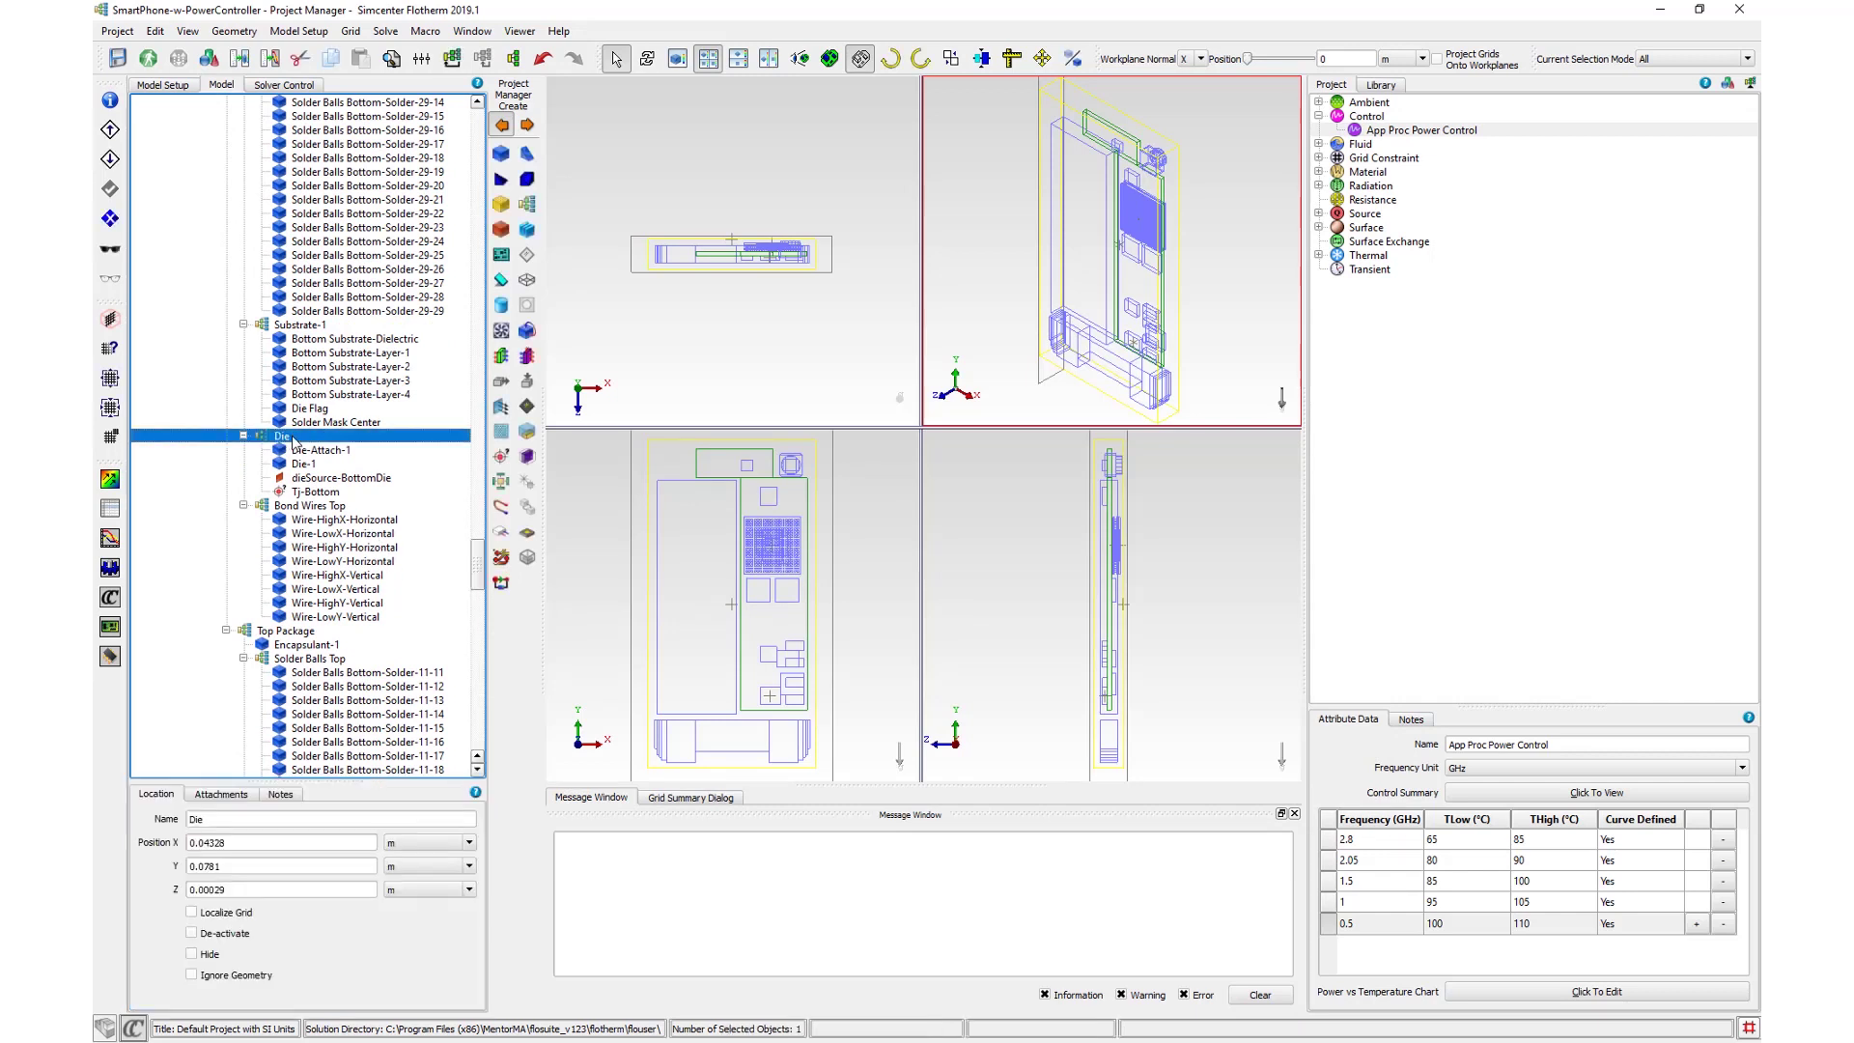
left_click(501, 585)
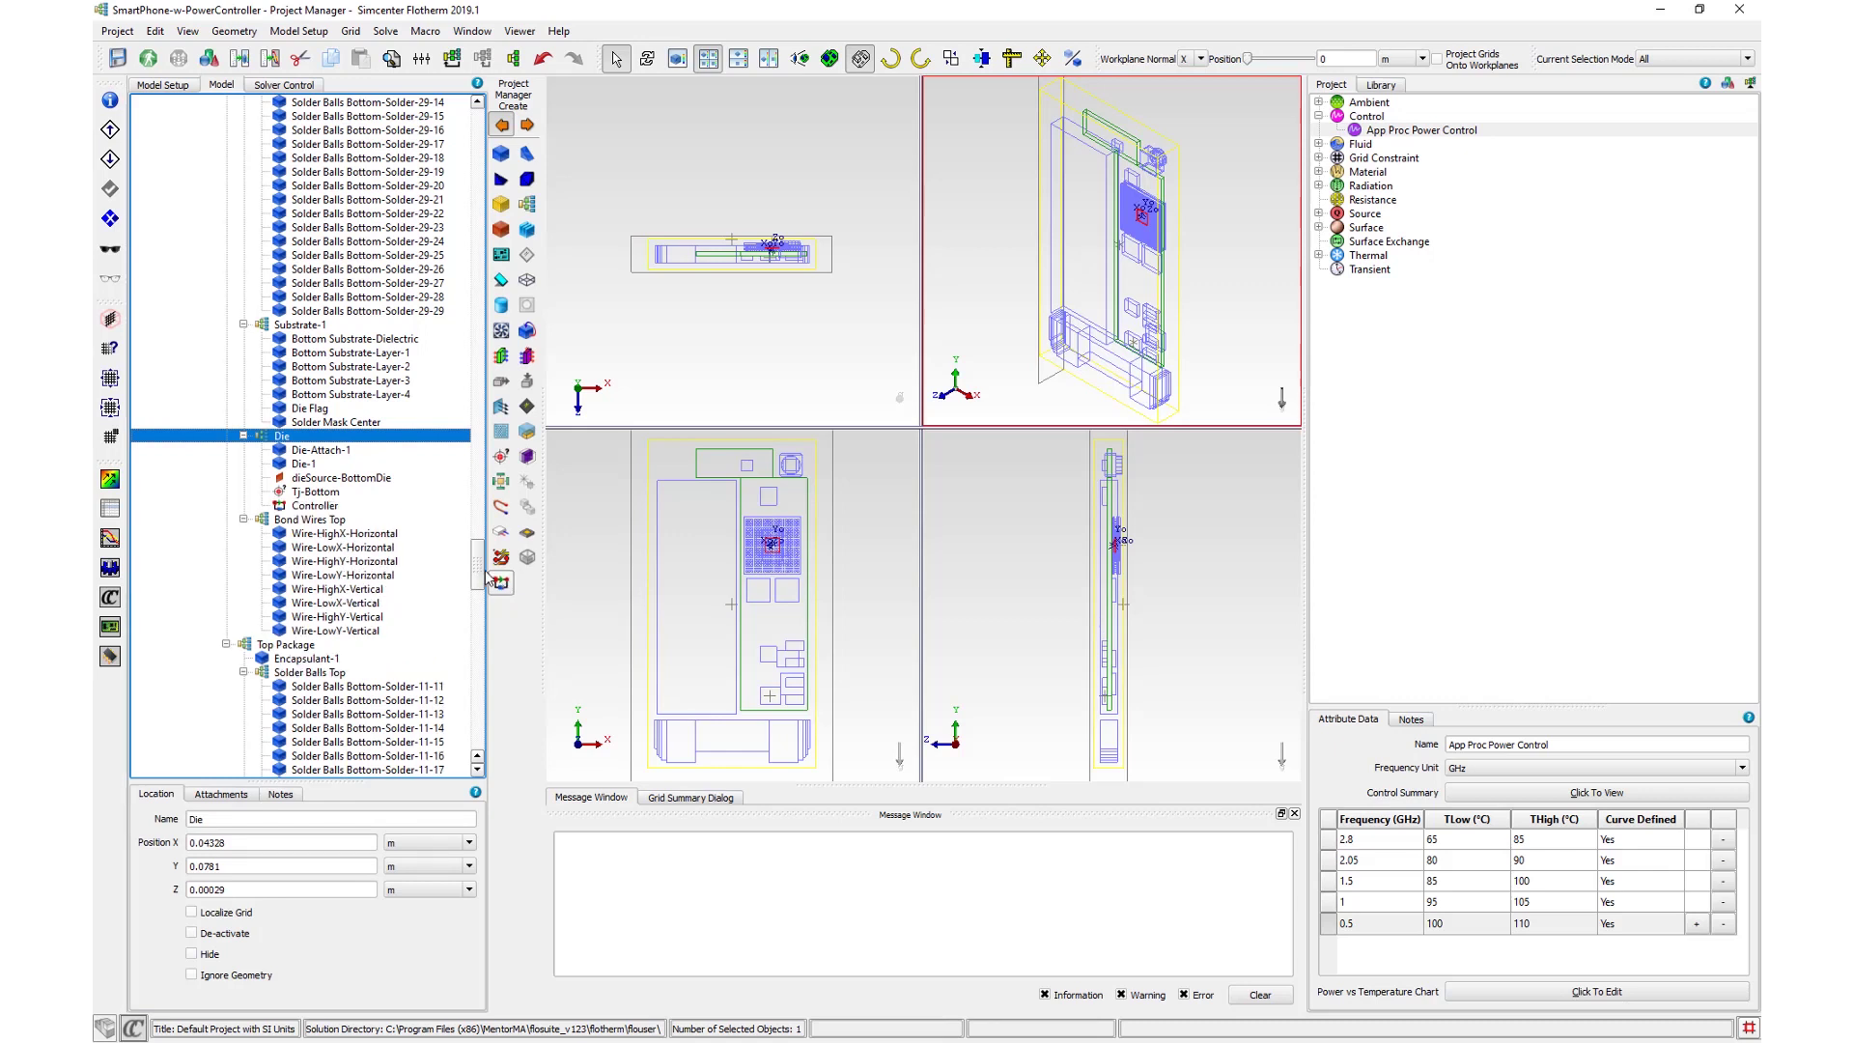
left_click(403, 479)
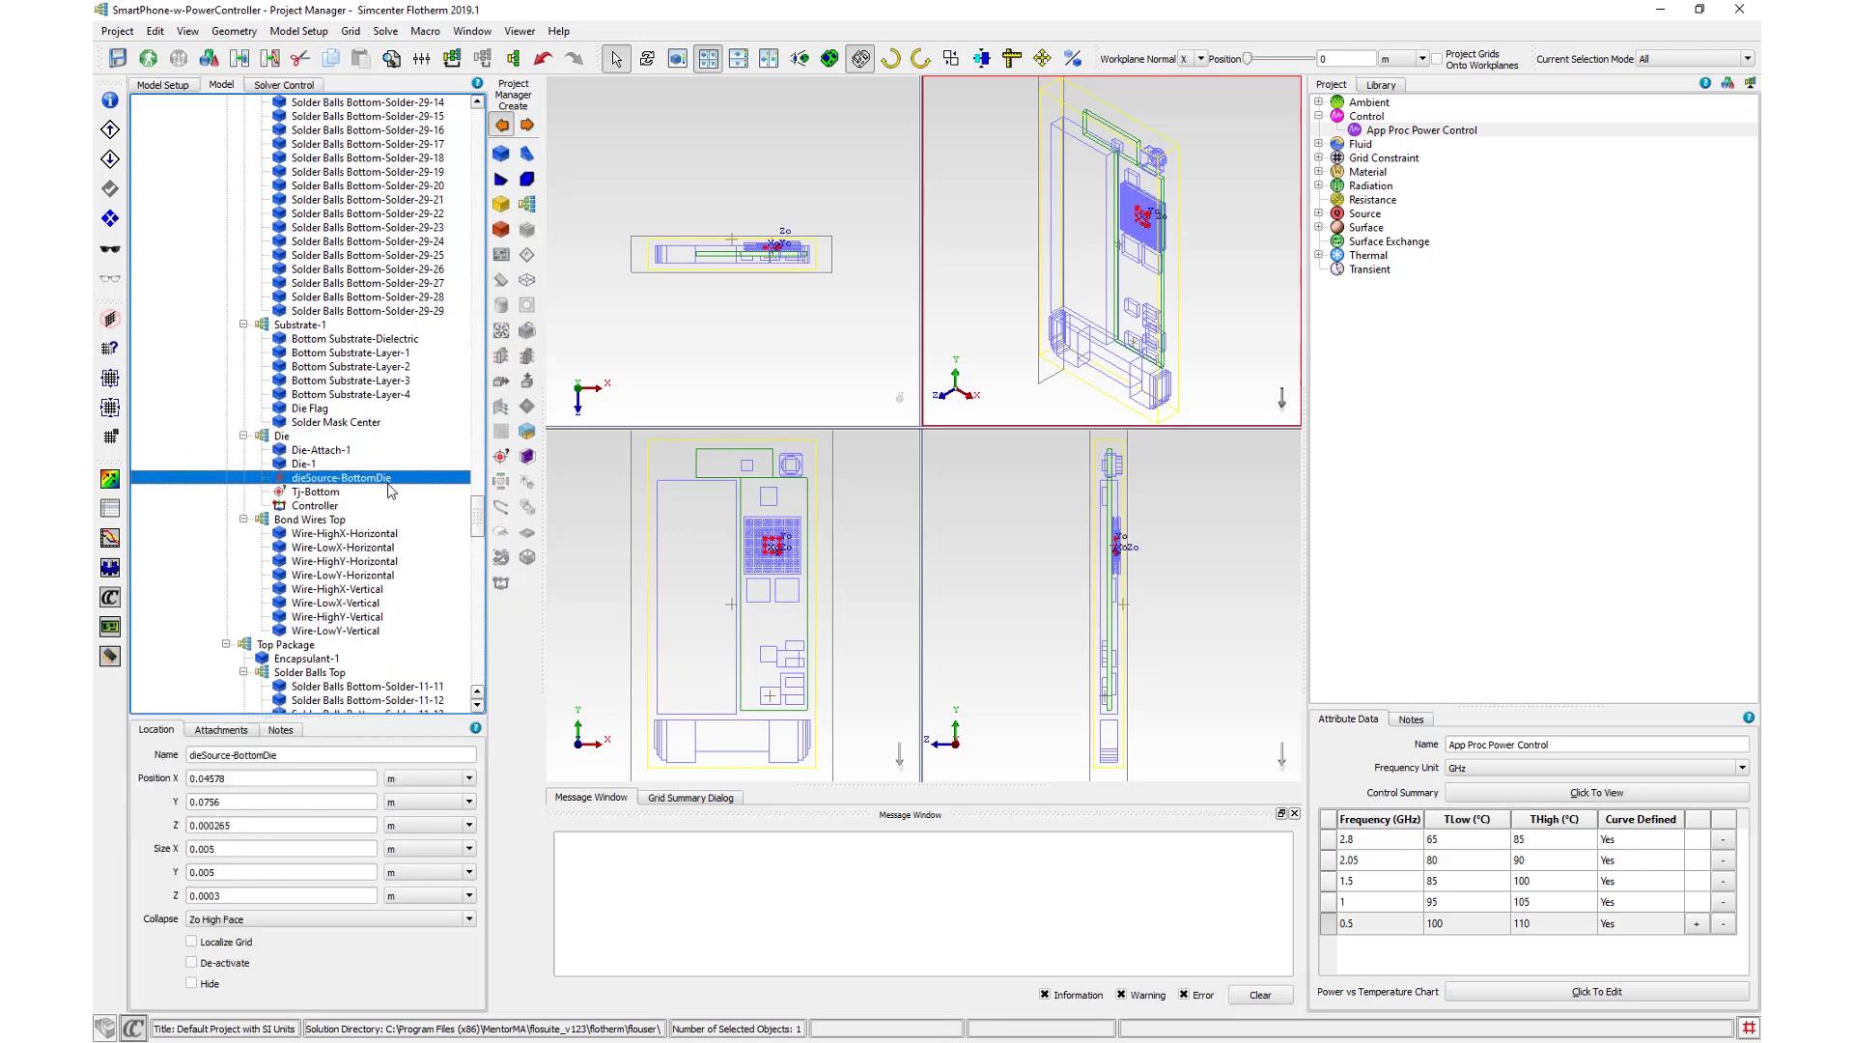
left_click(373, 494, "ctrl")
left_click_drag(374, 493, 267, 483)
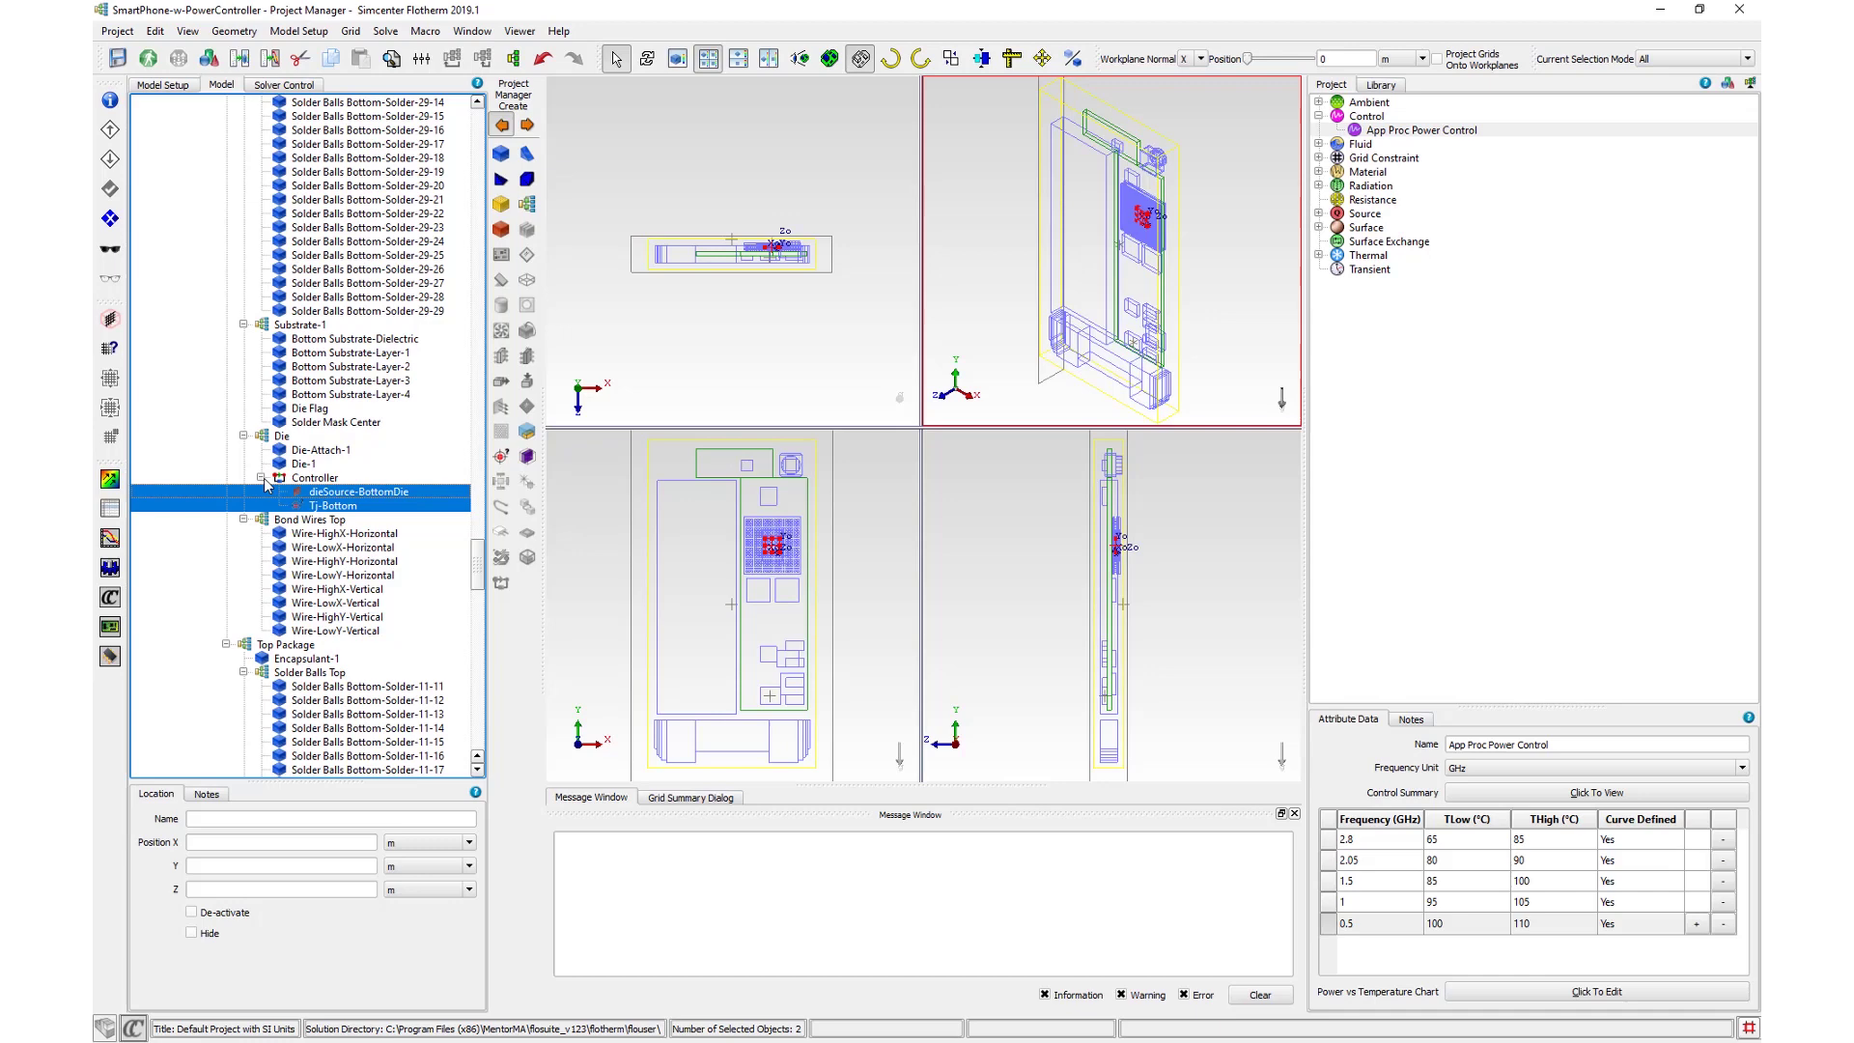
left_click(307, 494)
left_click(221, 730)
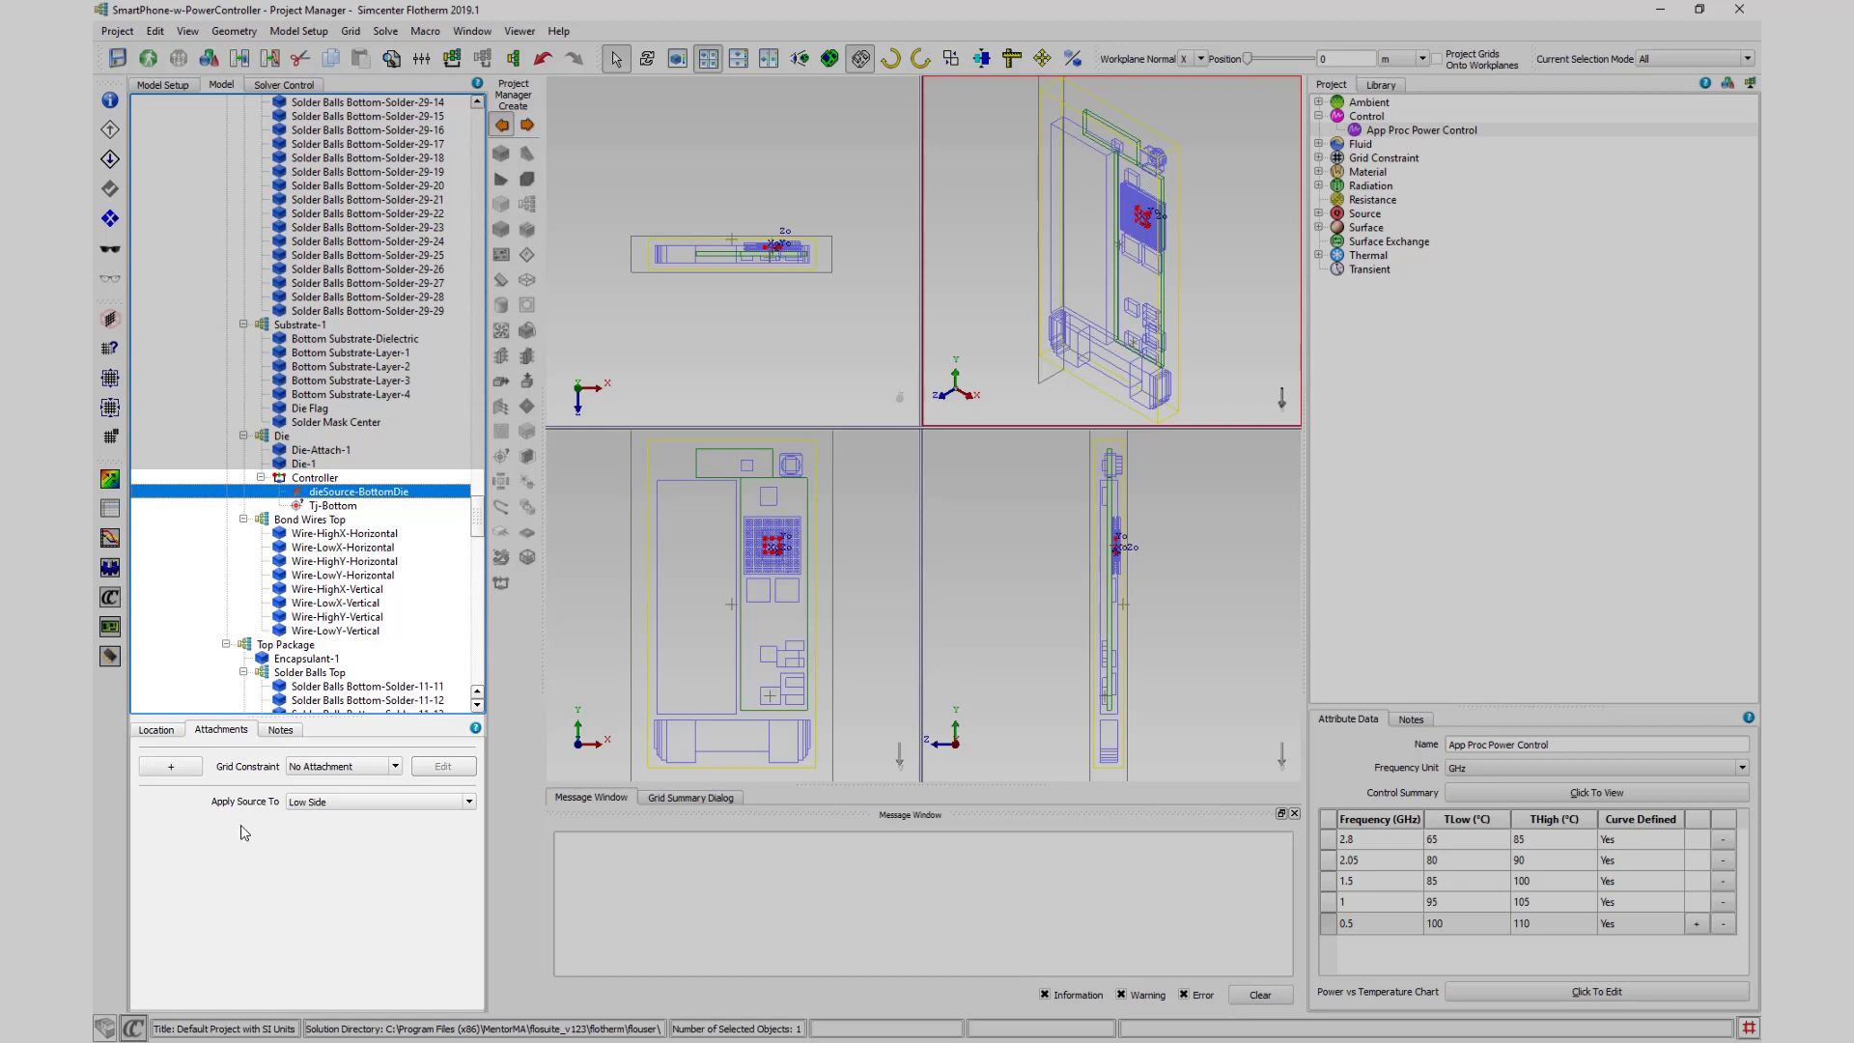
Step: Set the Controller's Control to App Proc Power Control with 2.8GHz starting frequency
left_click(308, 480)
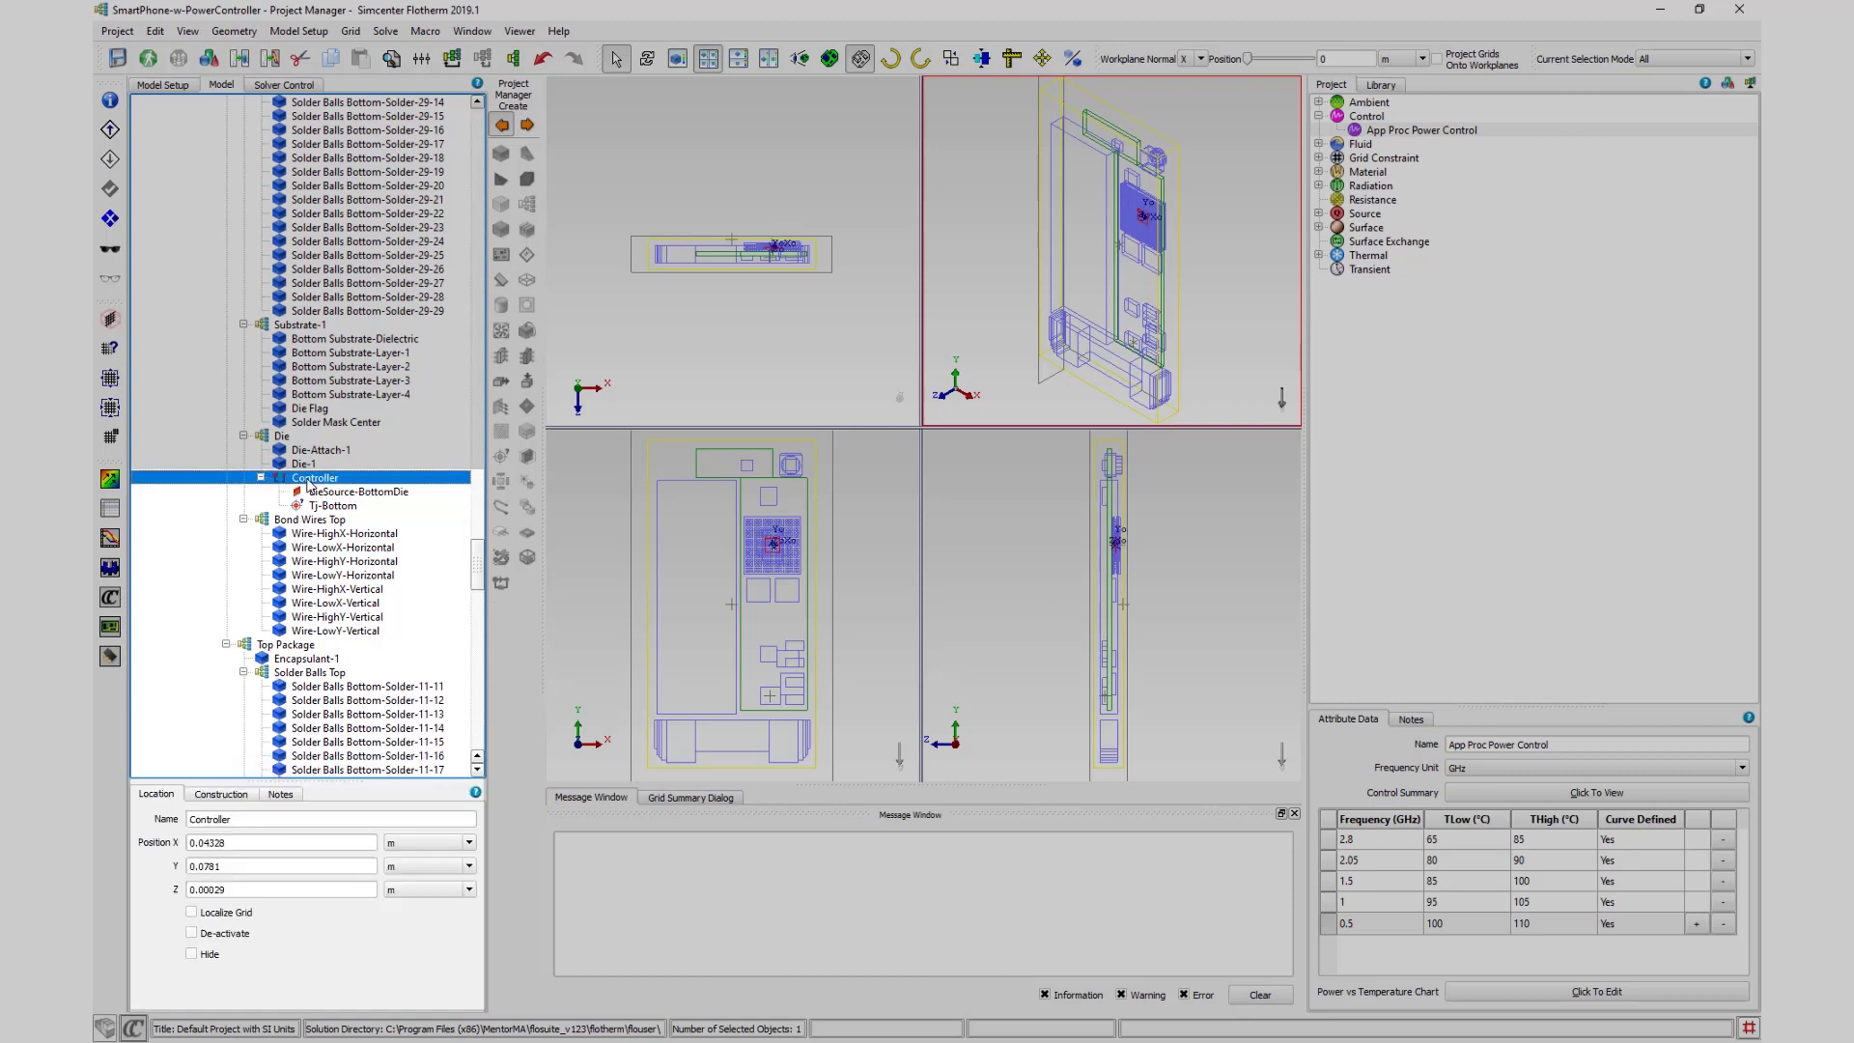
left_click(225, 796)
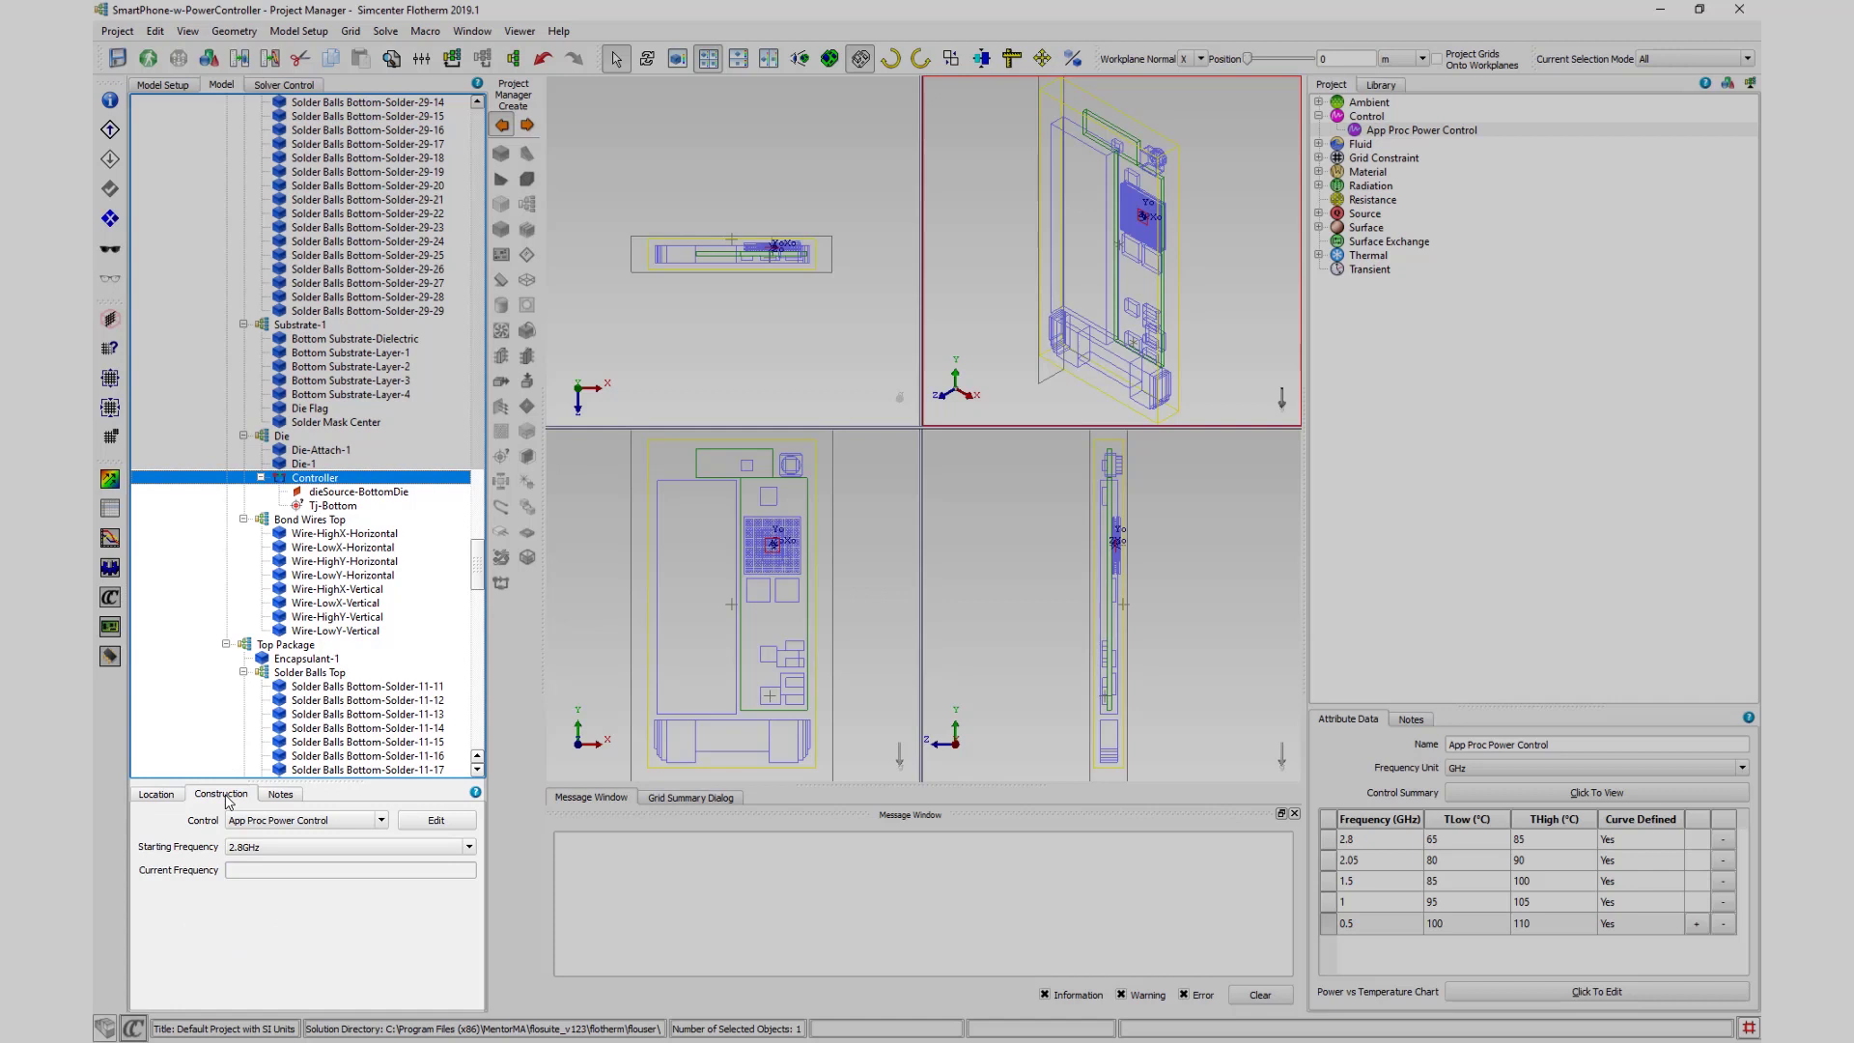
left_click(331, 821)
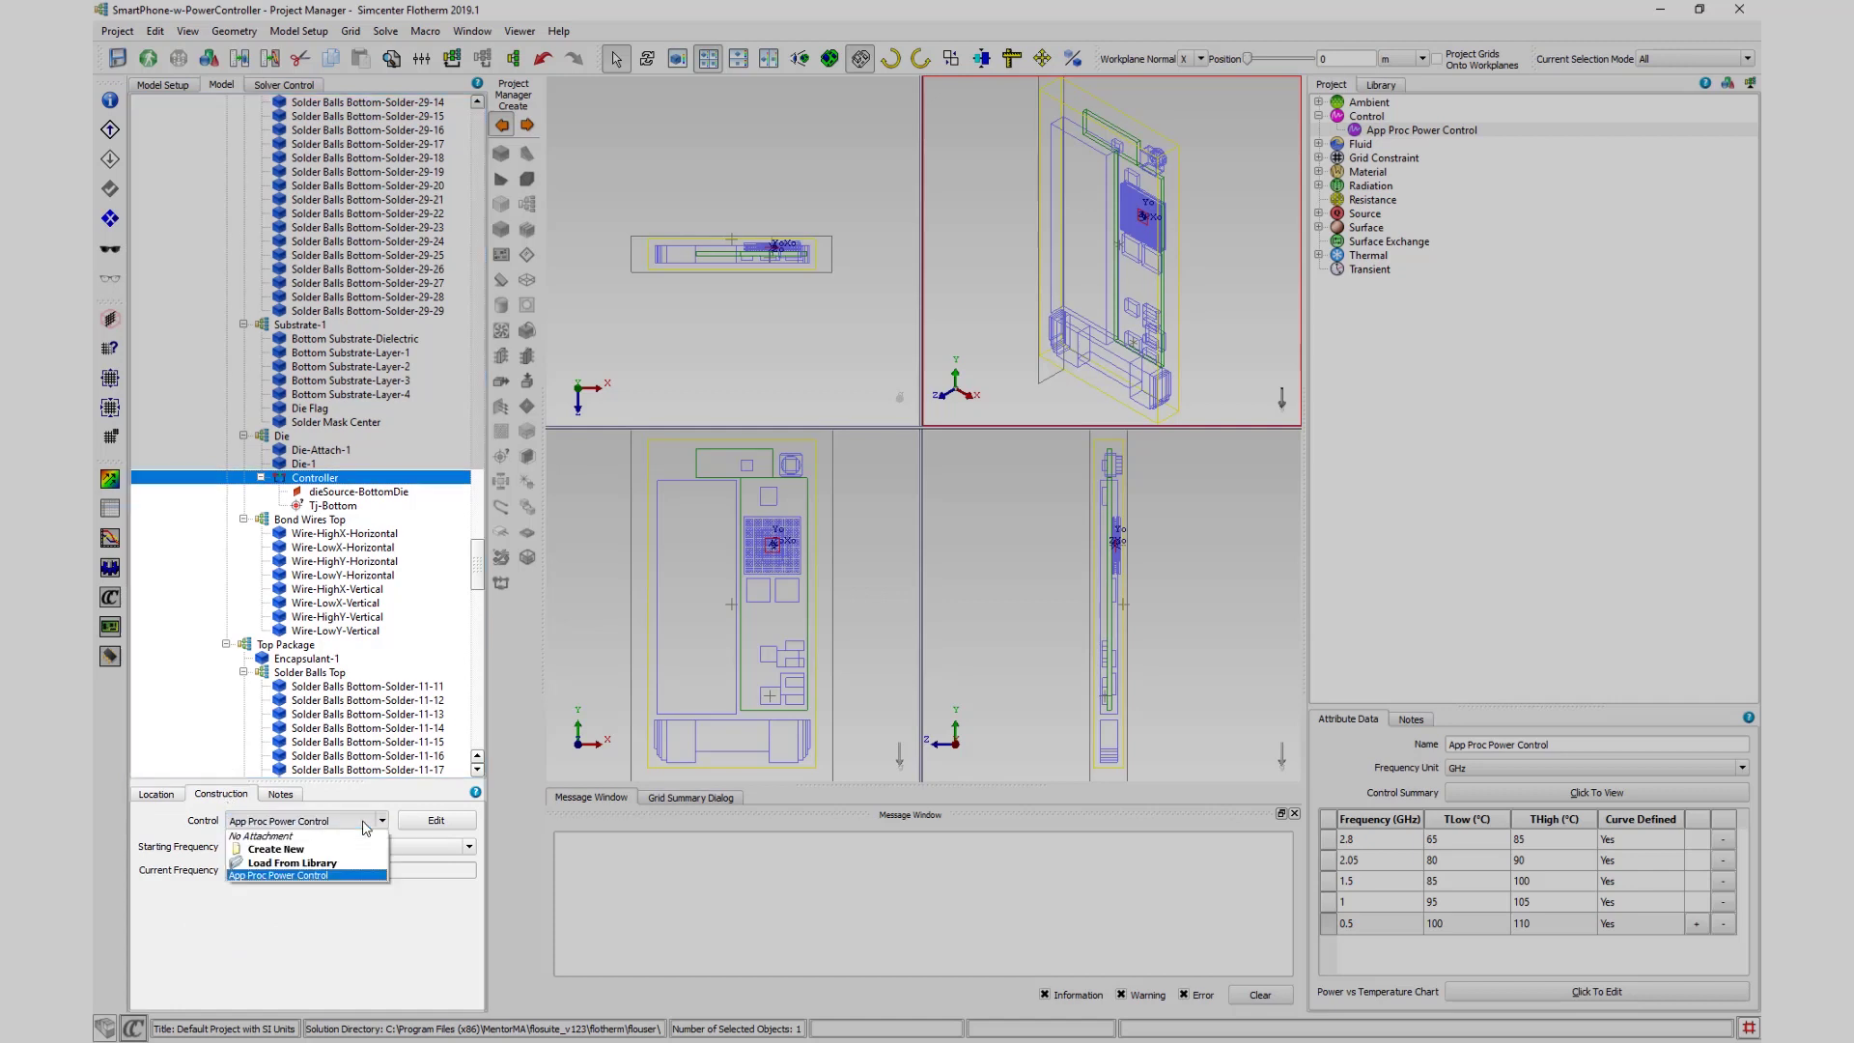
left_click(345, 875)
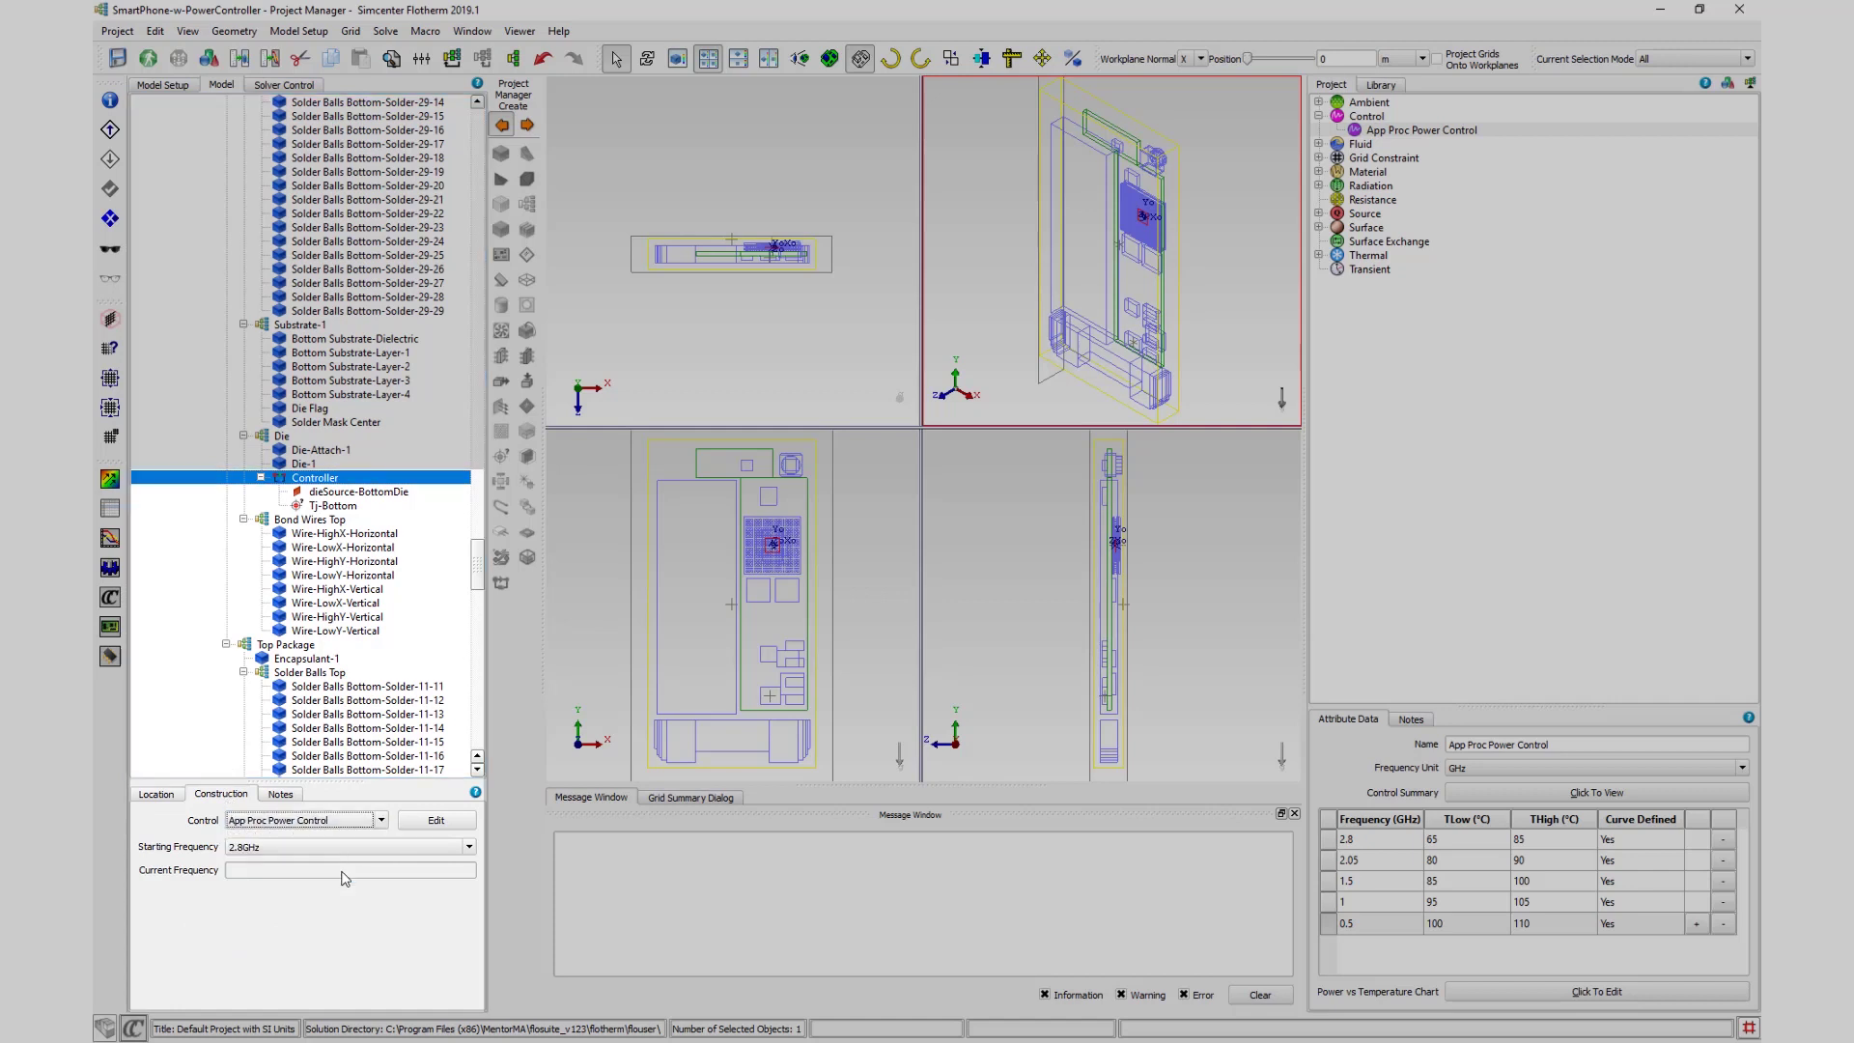
left_click(344, 849)
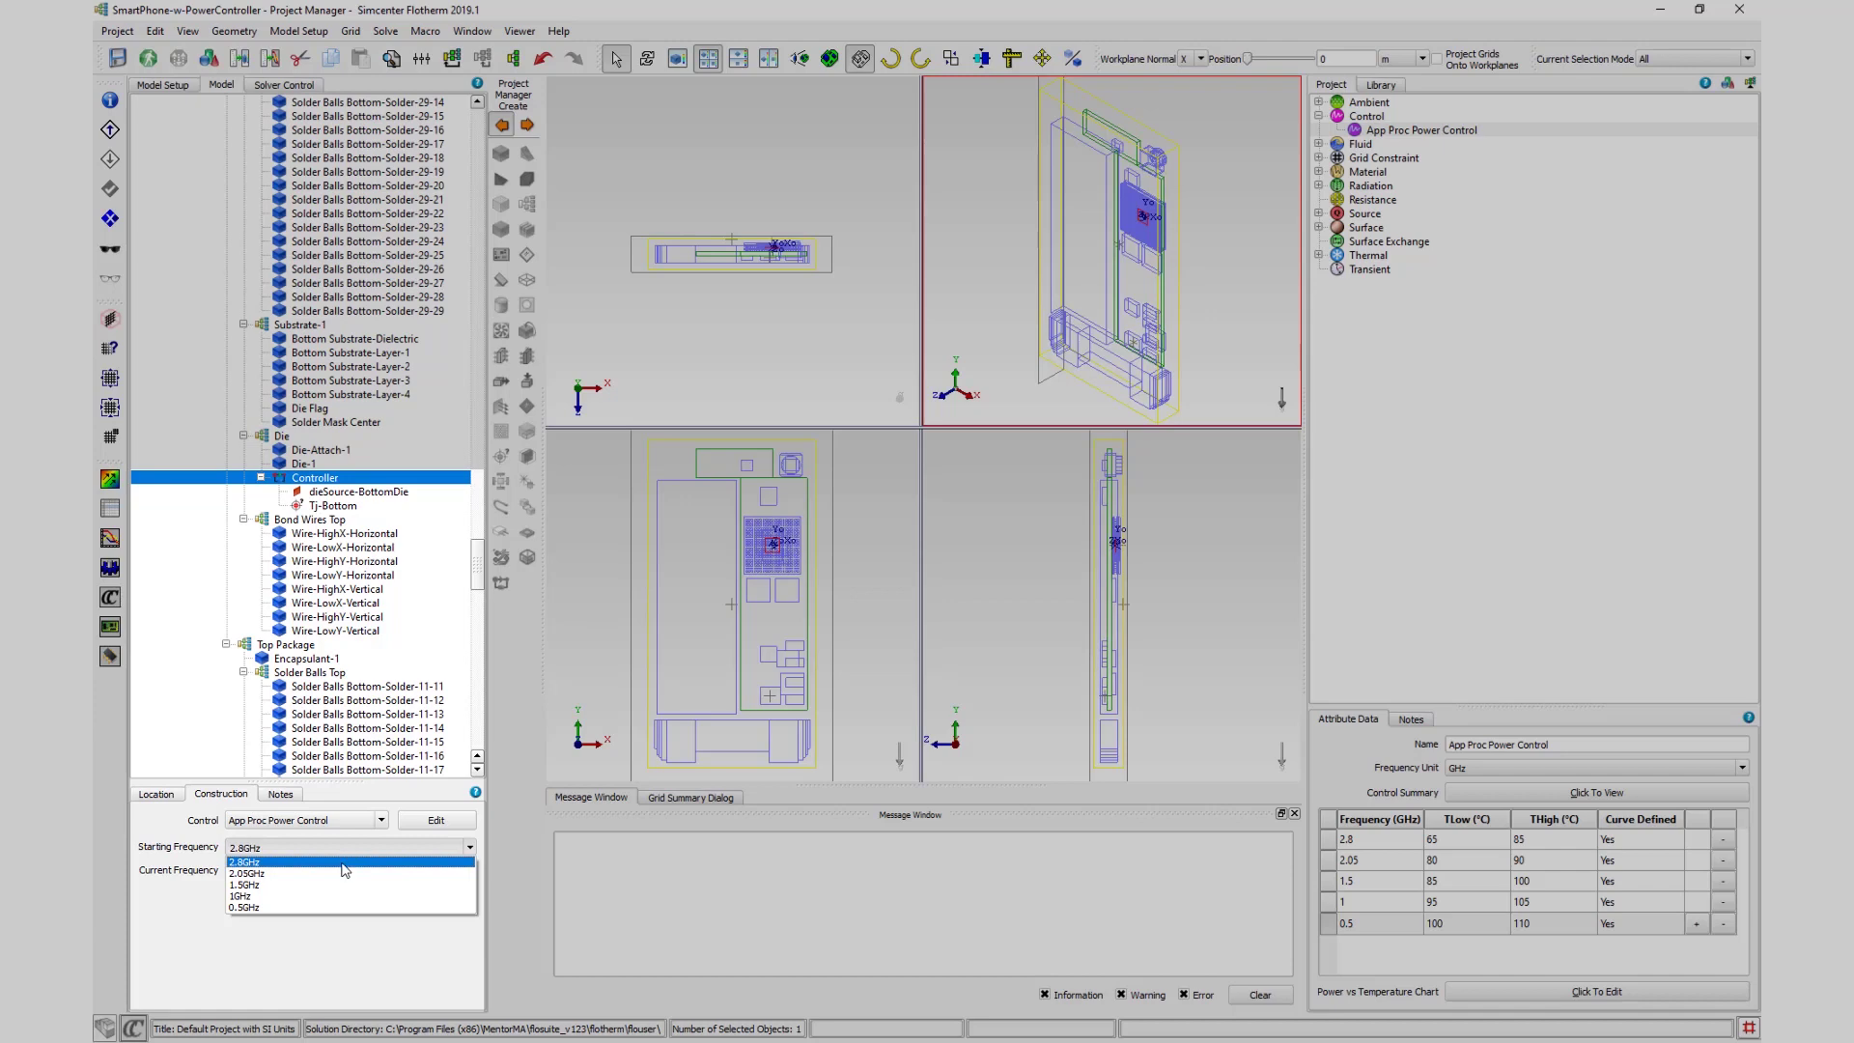
left_click(343, 864)
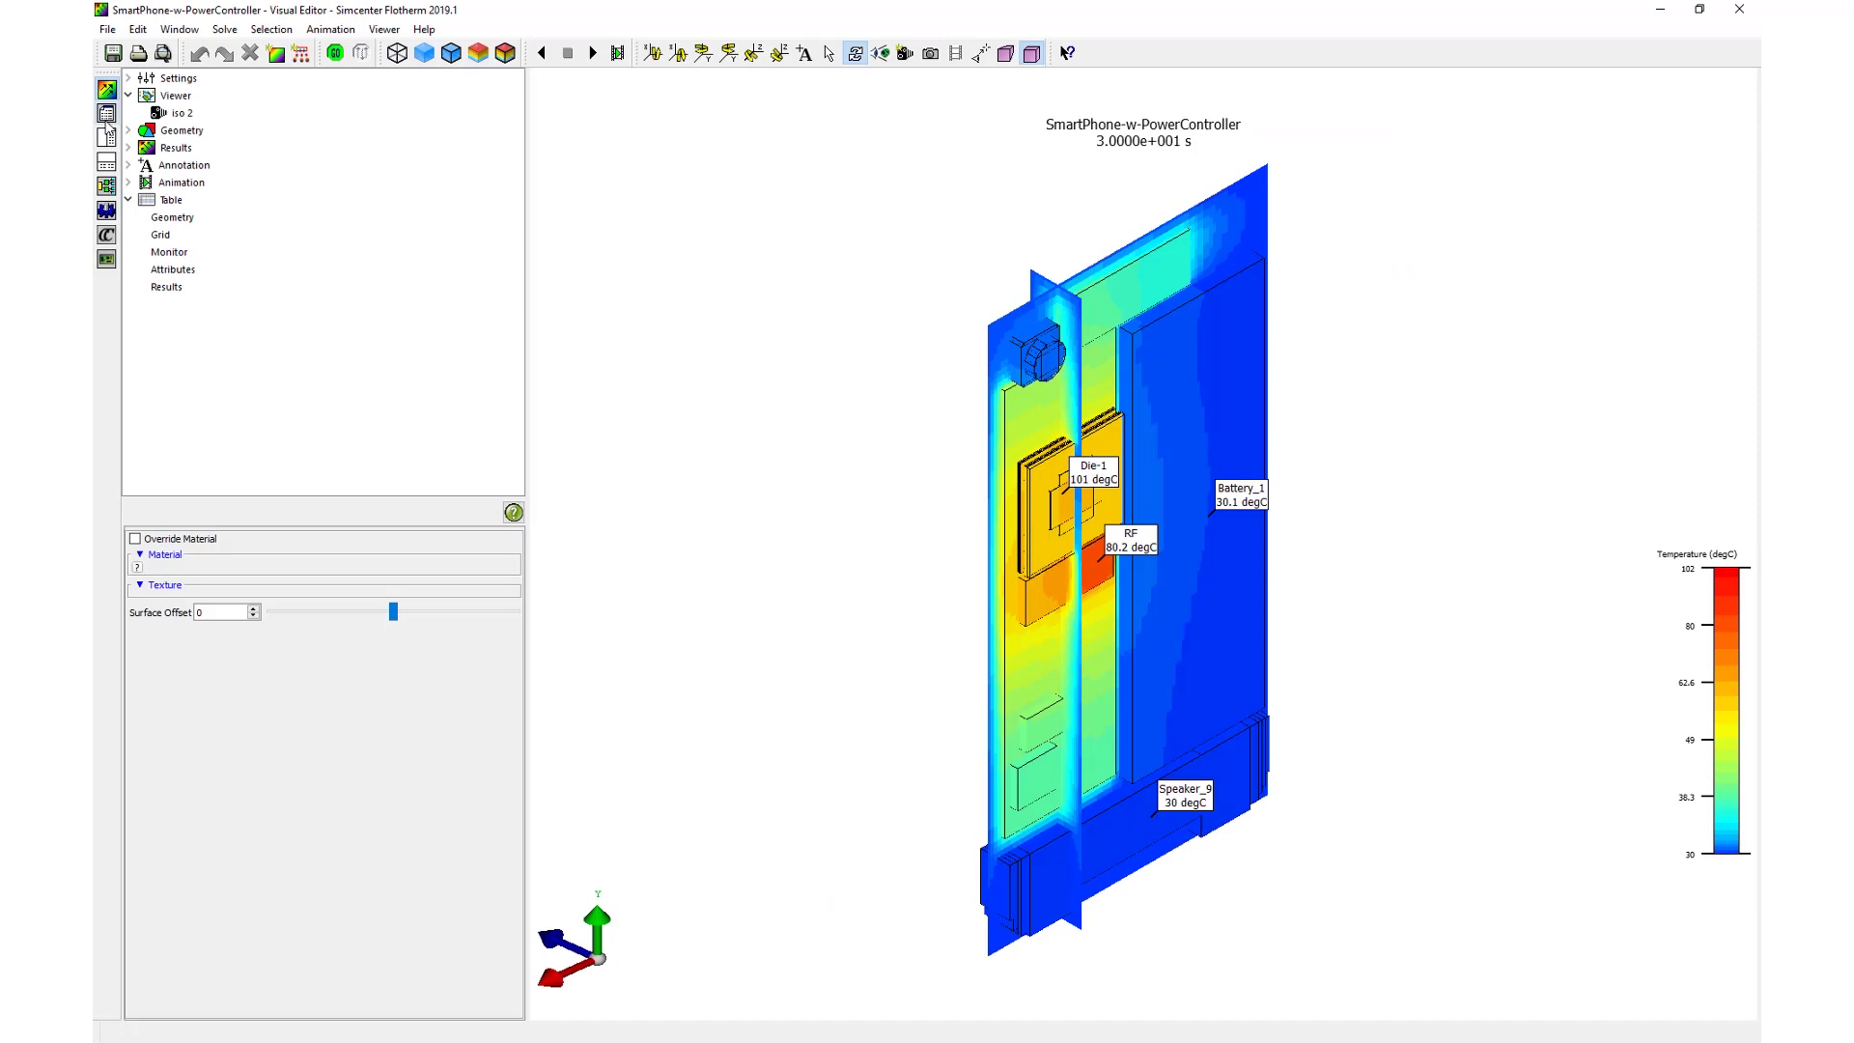
Step: Show Tj-Bottom's controller frequency and power history in the monitor table and bring up its export menu
left_click(184, 253)
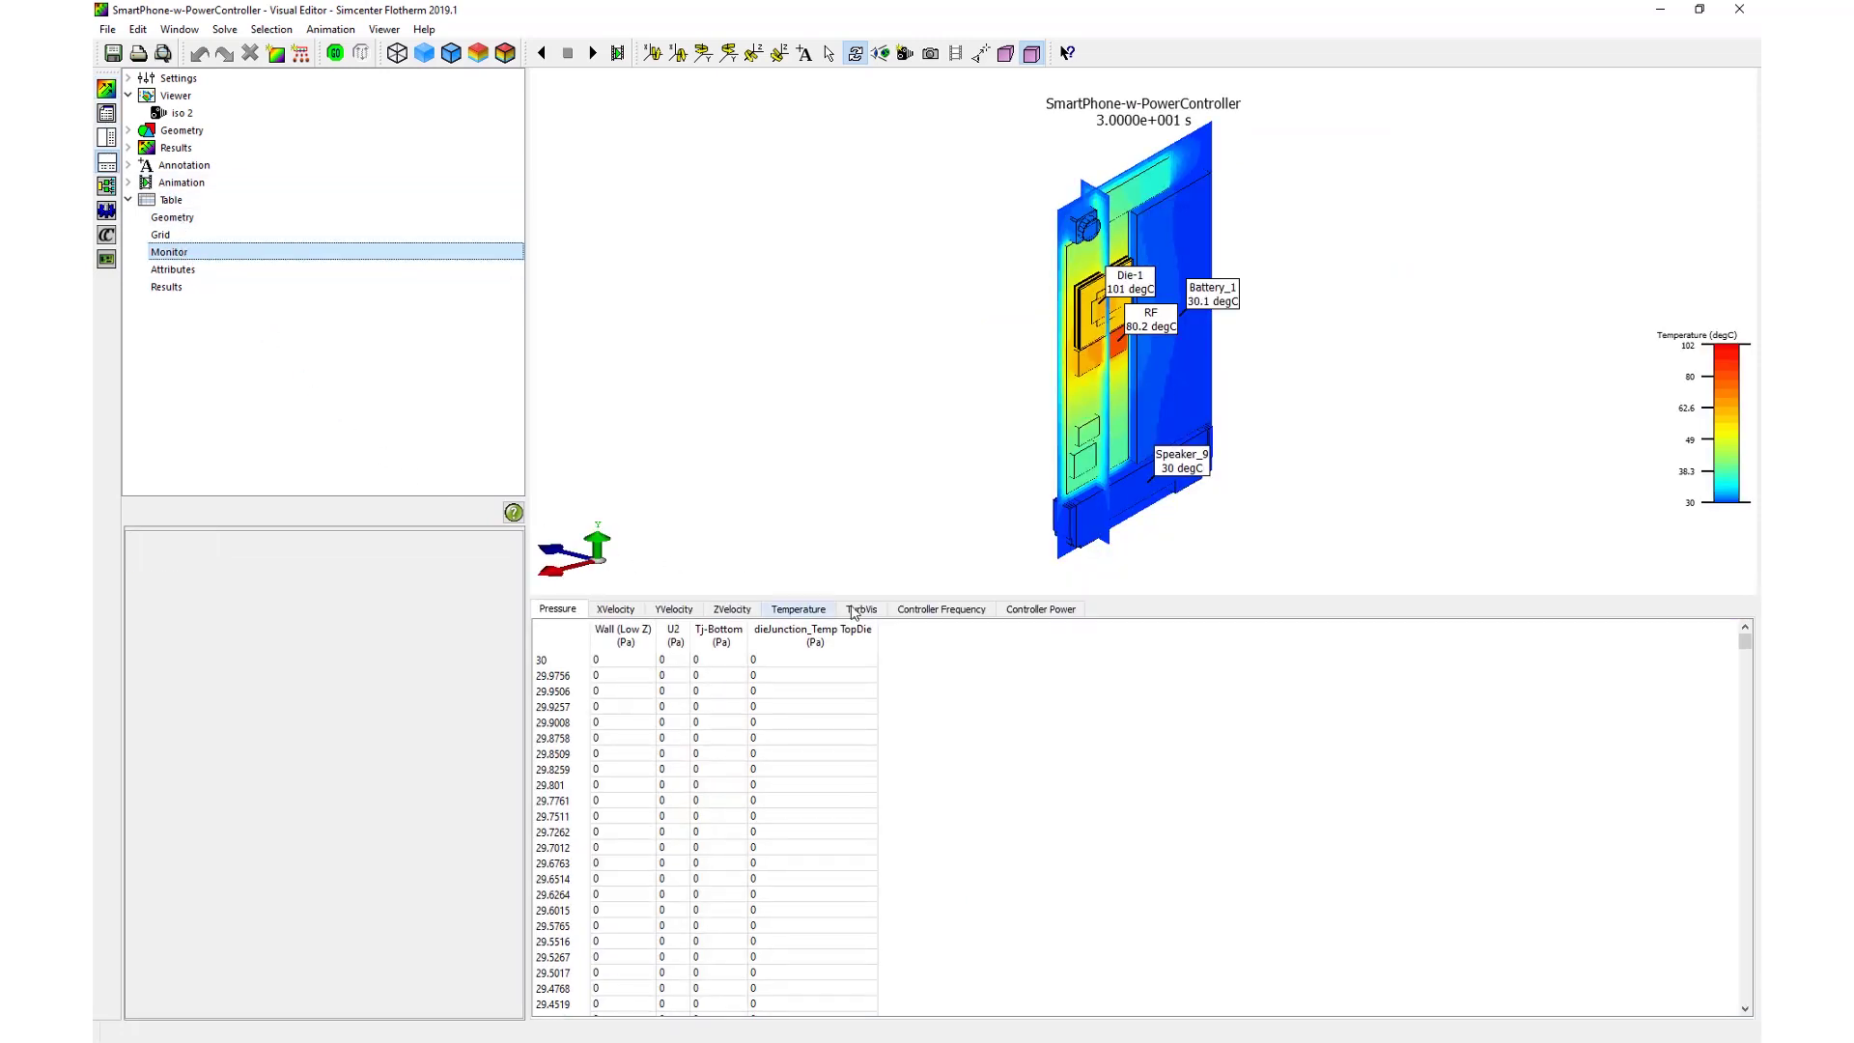
left_click(901, 610)
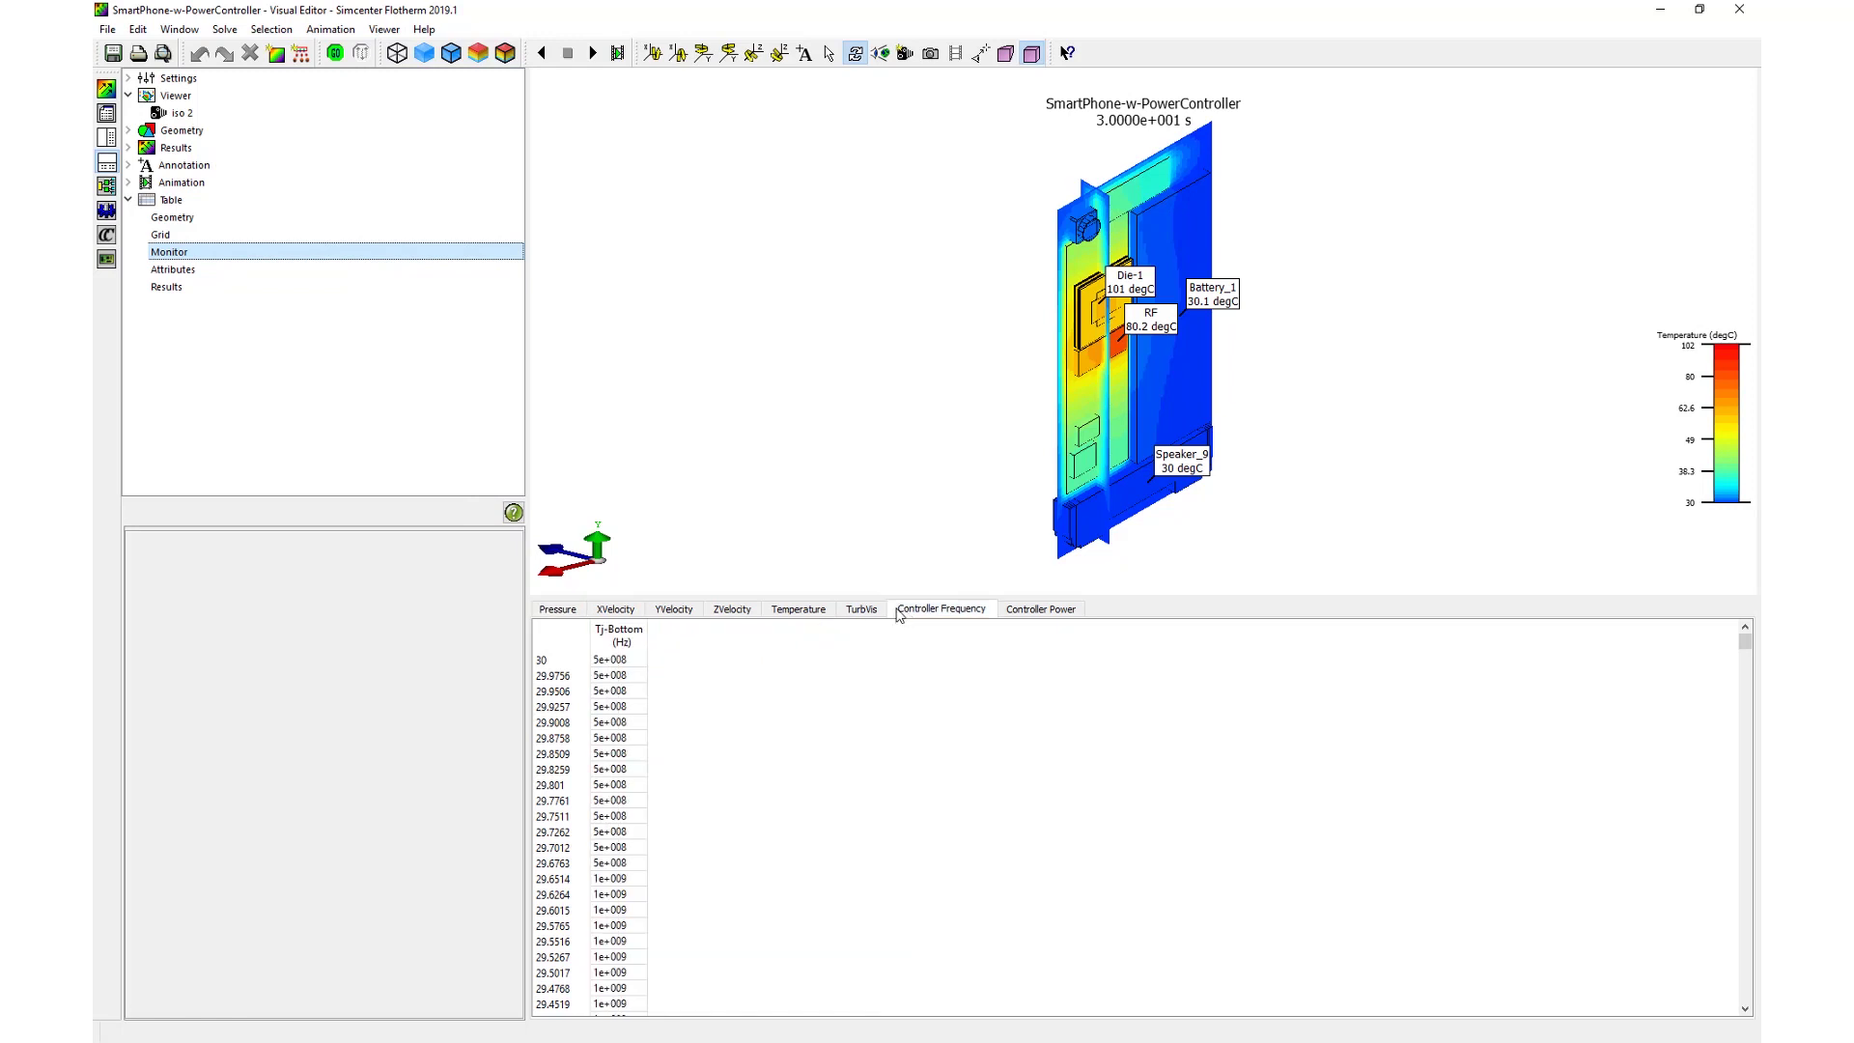
left_click(1079, 618)
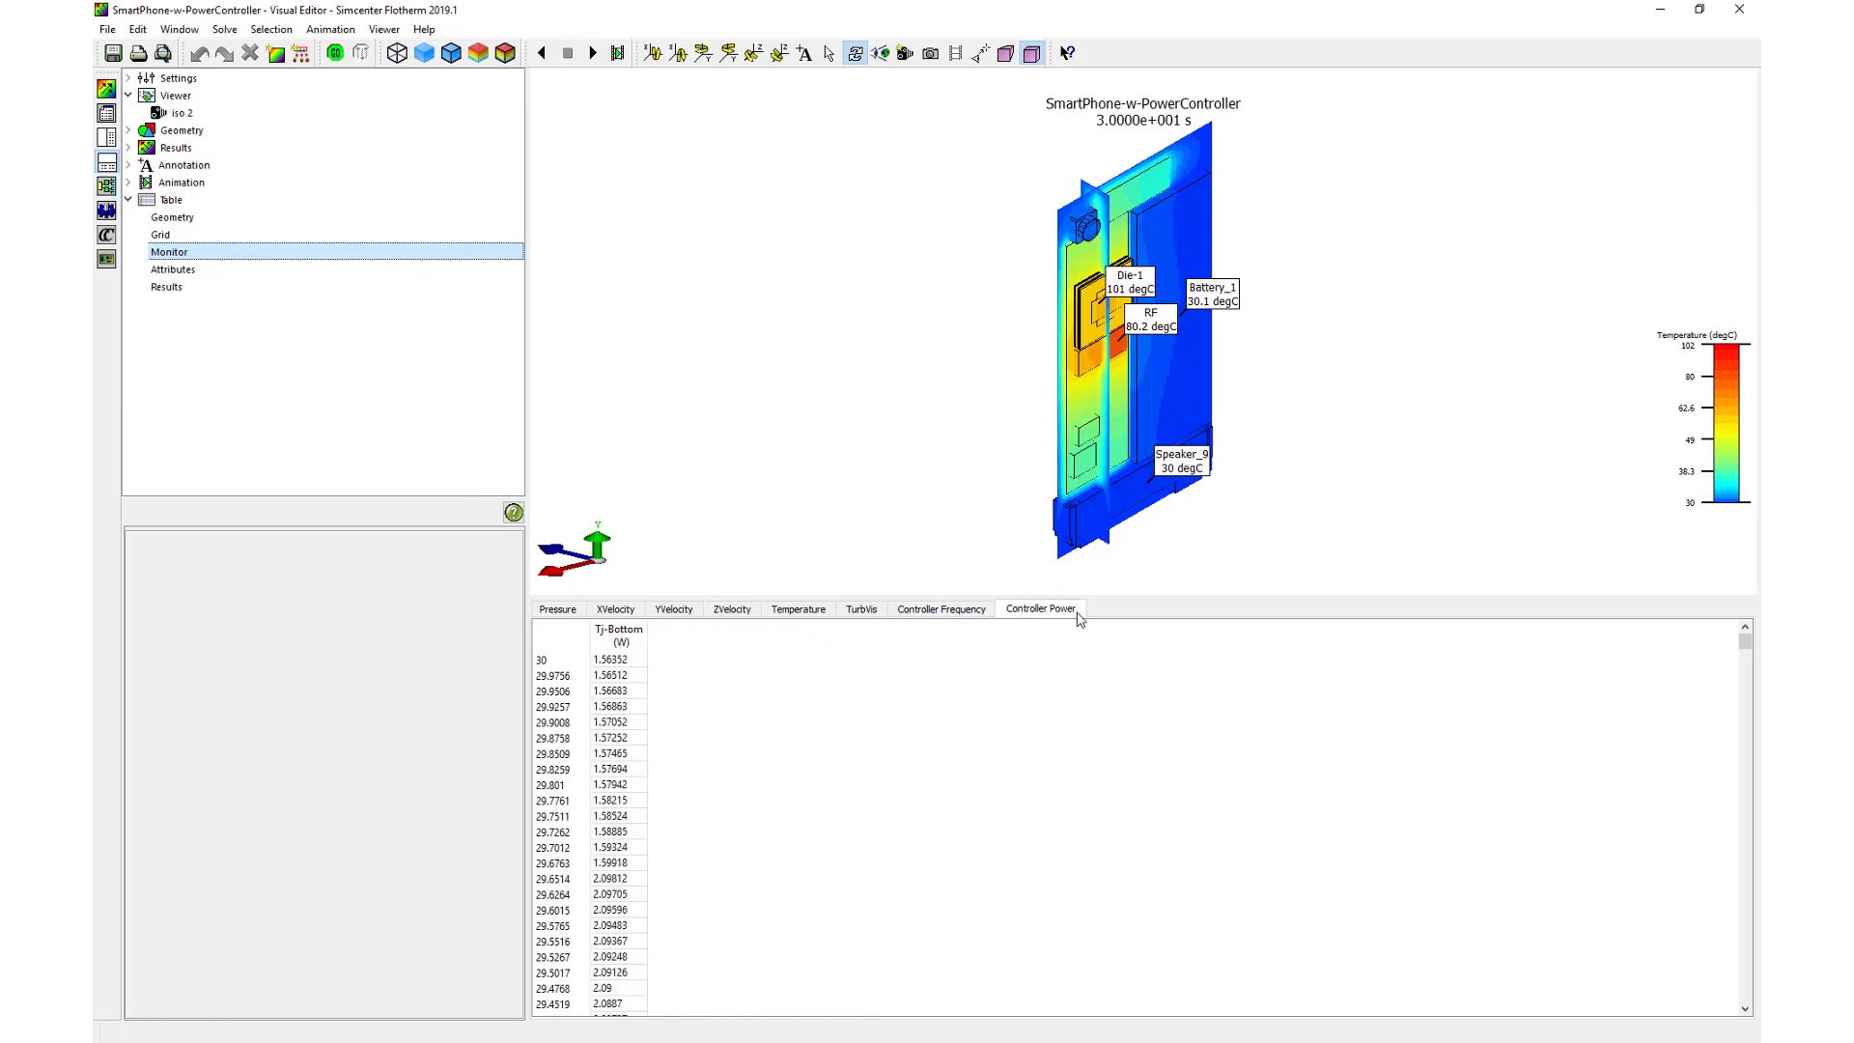
left_click(637, 665)
right_click(637, 666)
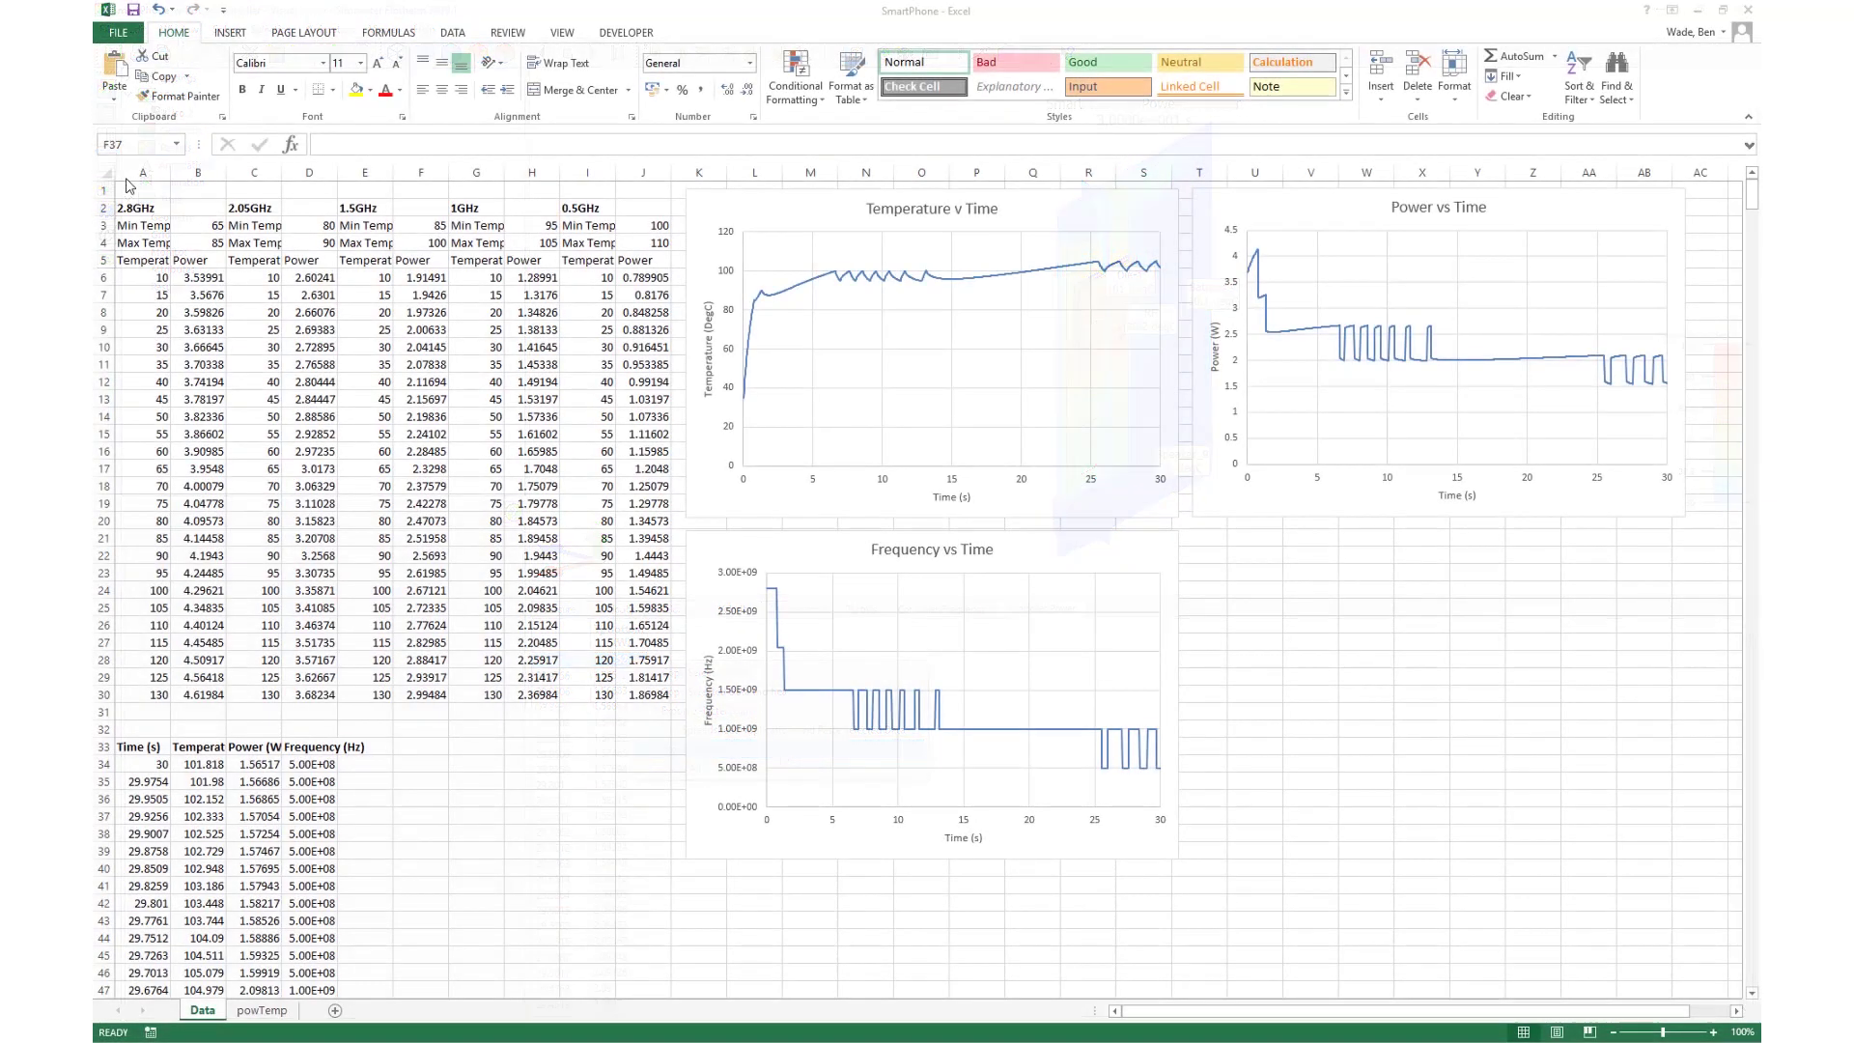
Step: Review the workbook's frequency tables A2:J30 and time-series data A33:D45, then return to A1
left_click_drag(123, 213, 641, 694)
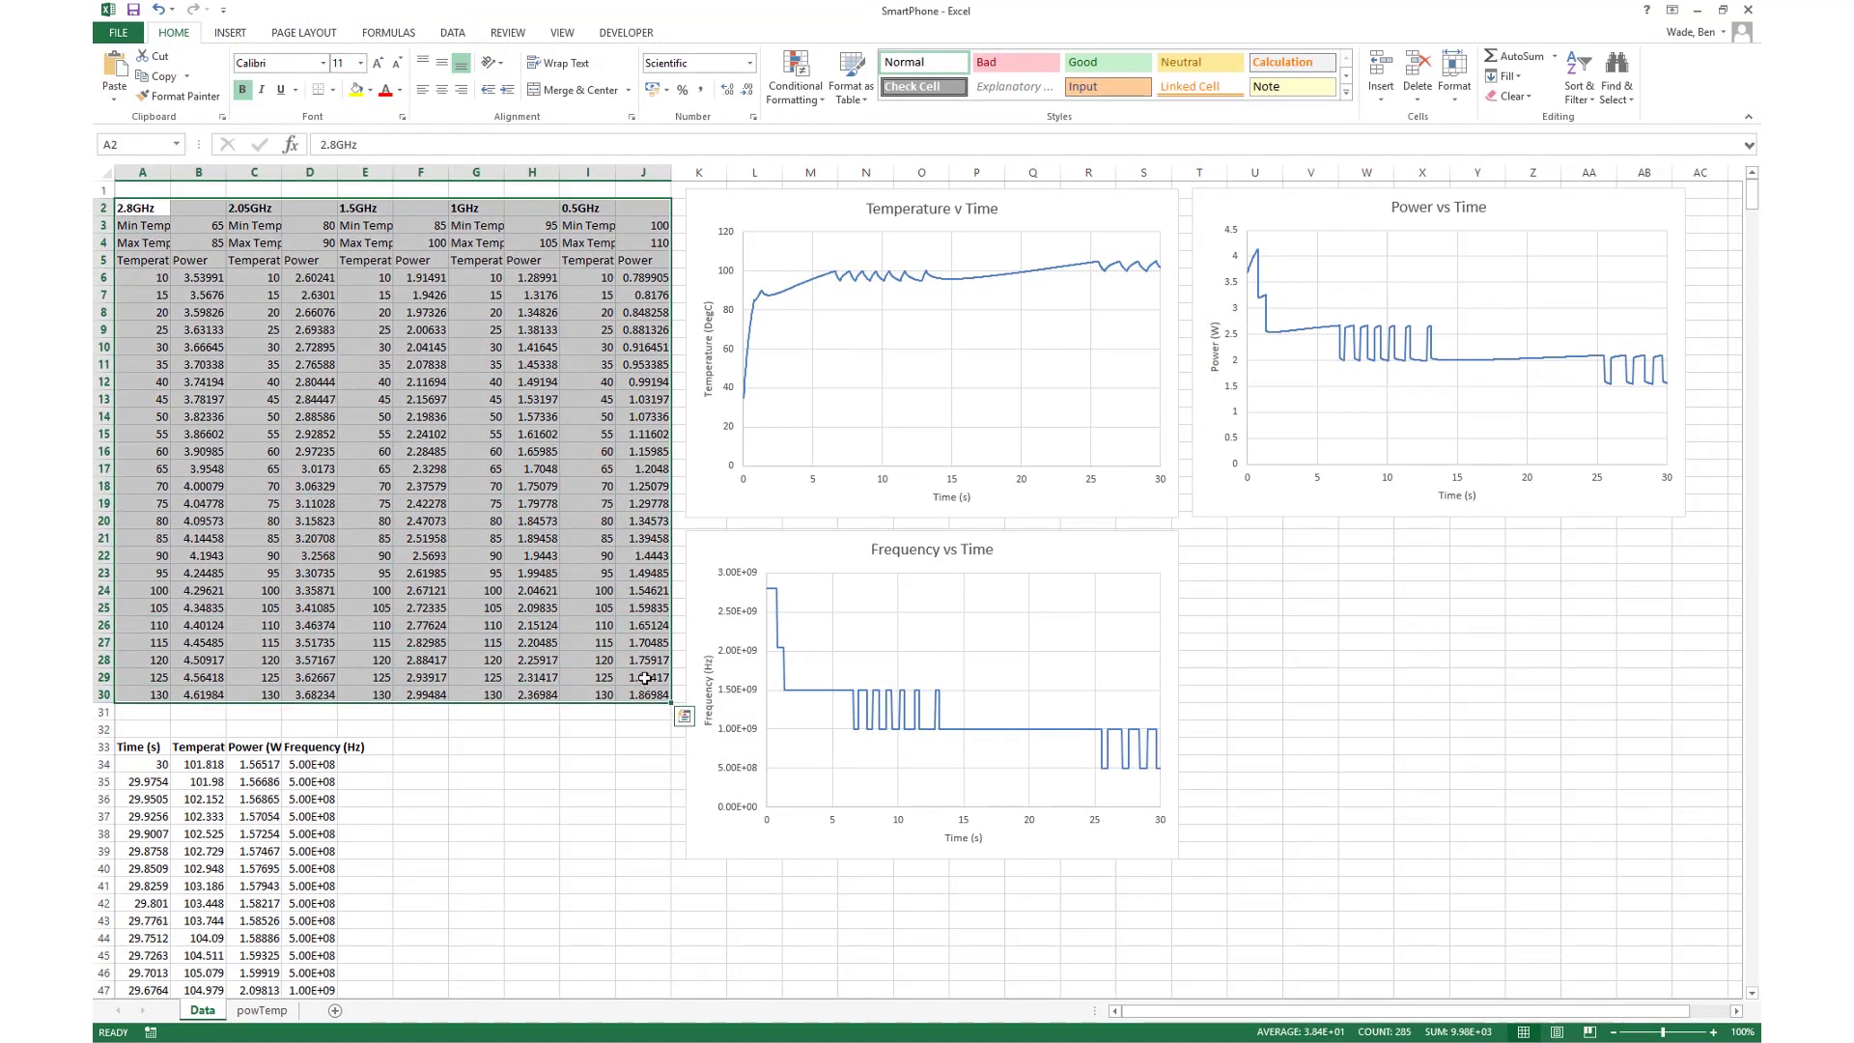
left_click_drag(123, 742, 323, 956)
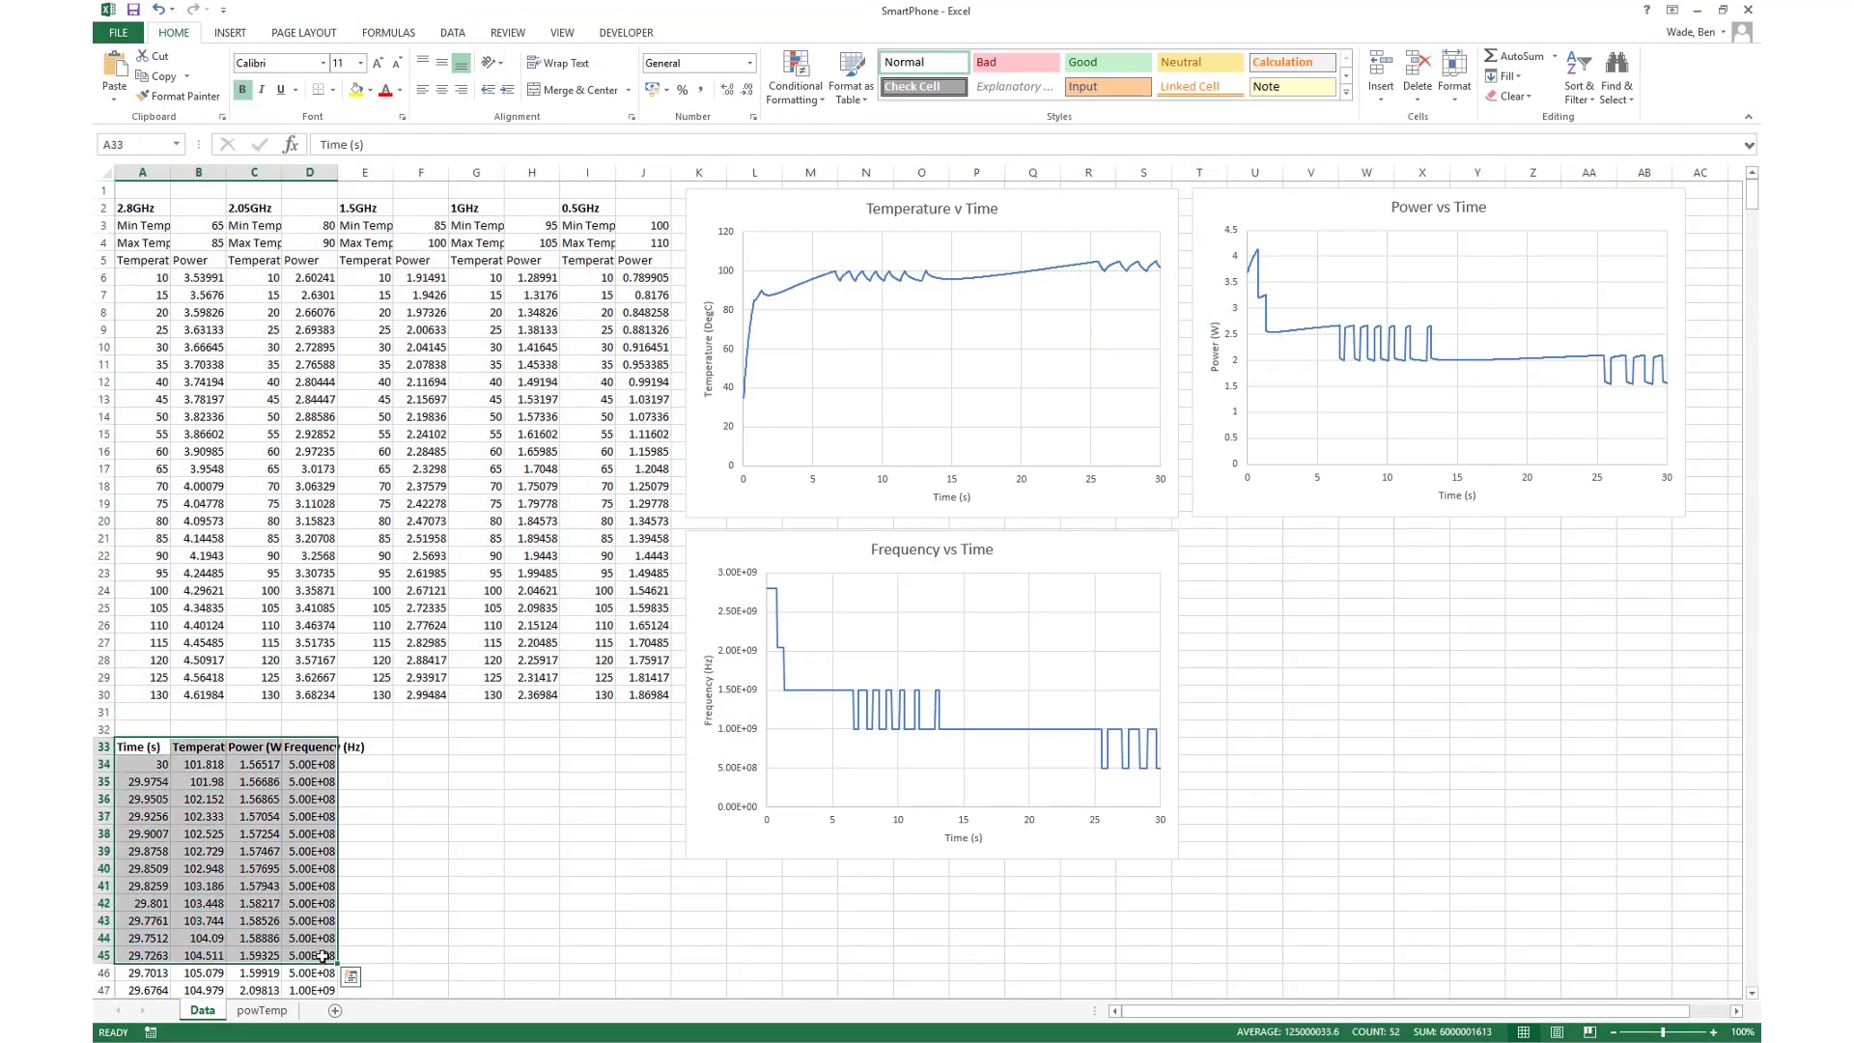
left_click(150, 188)
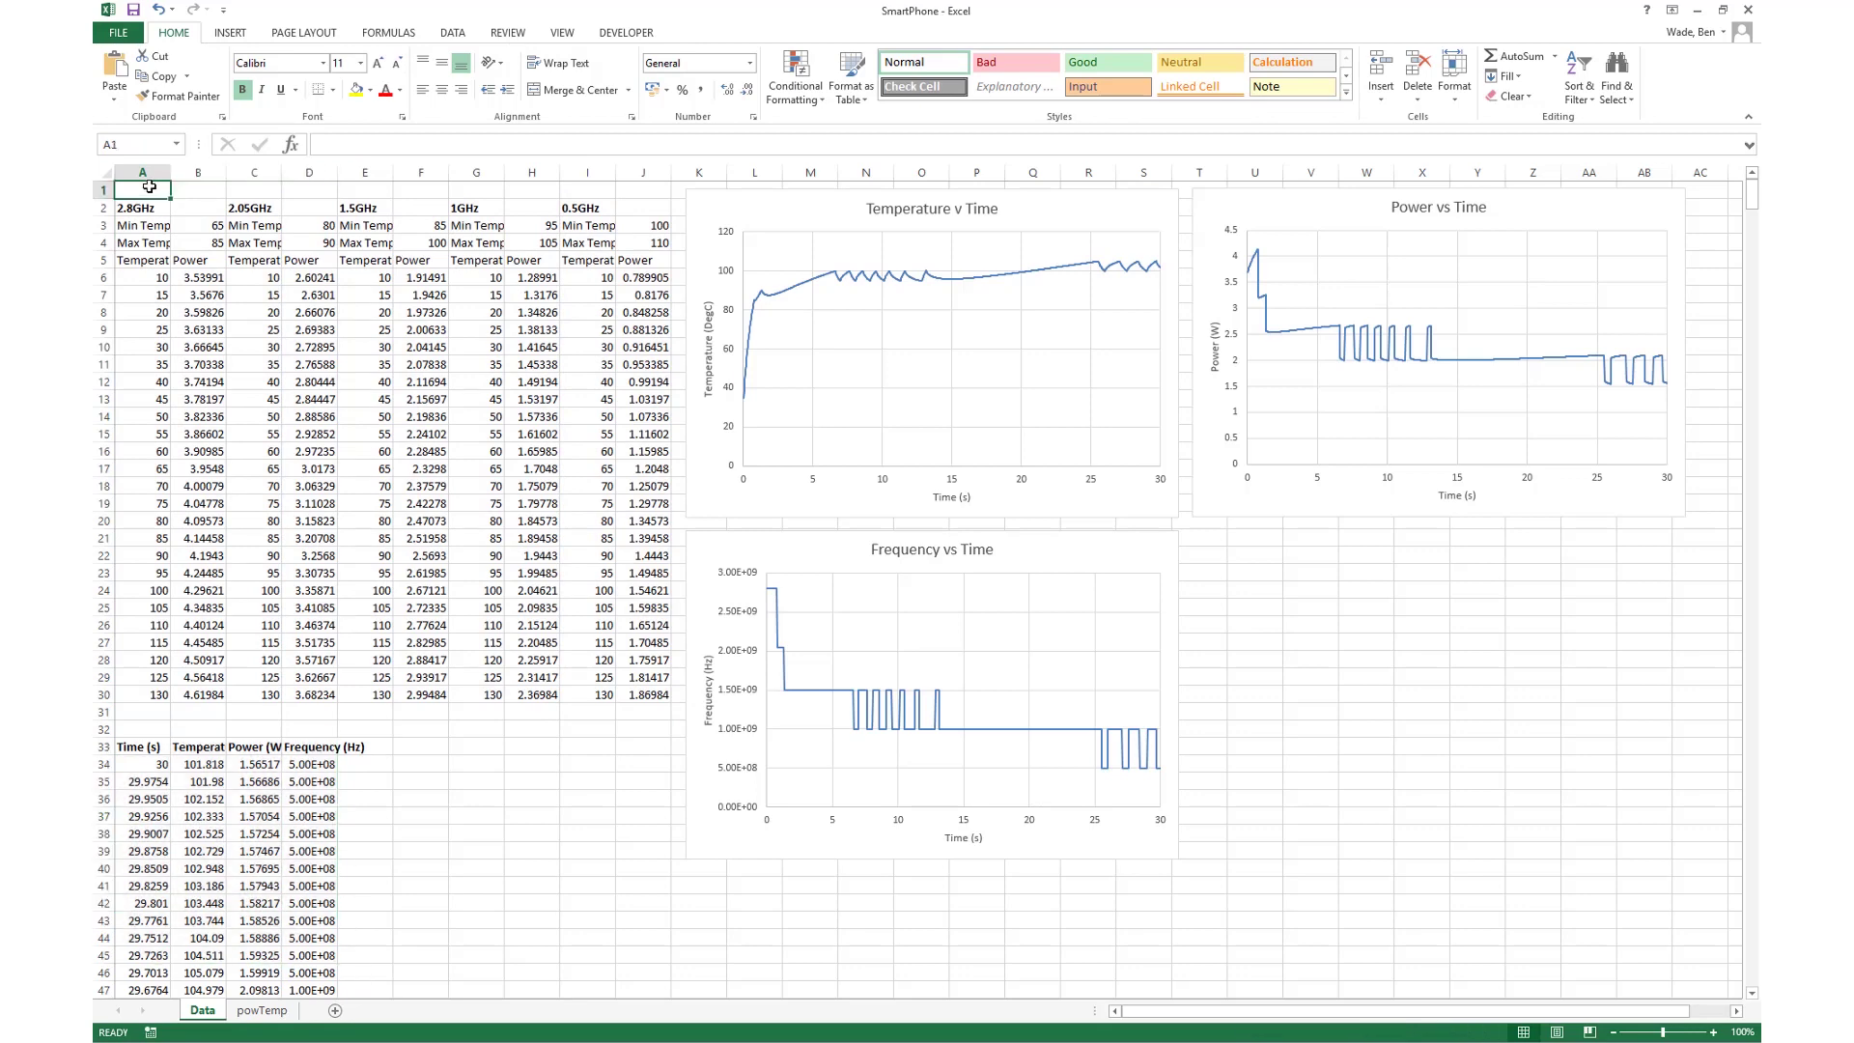